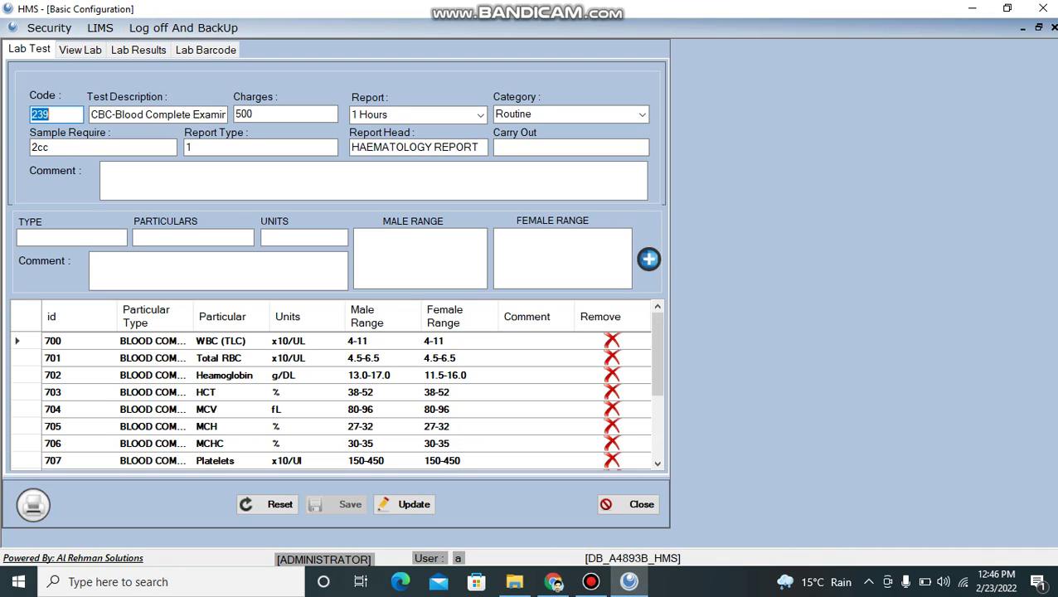
# - Open the LIMS menu while the CBC test 239 configuration (charge 500) is displayed
pyautogui.click(100, 28)
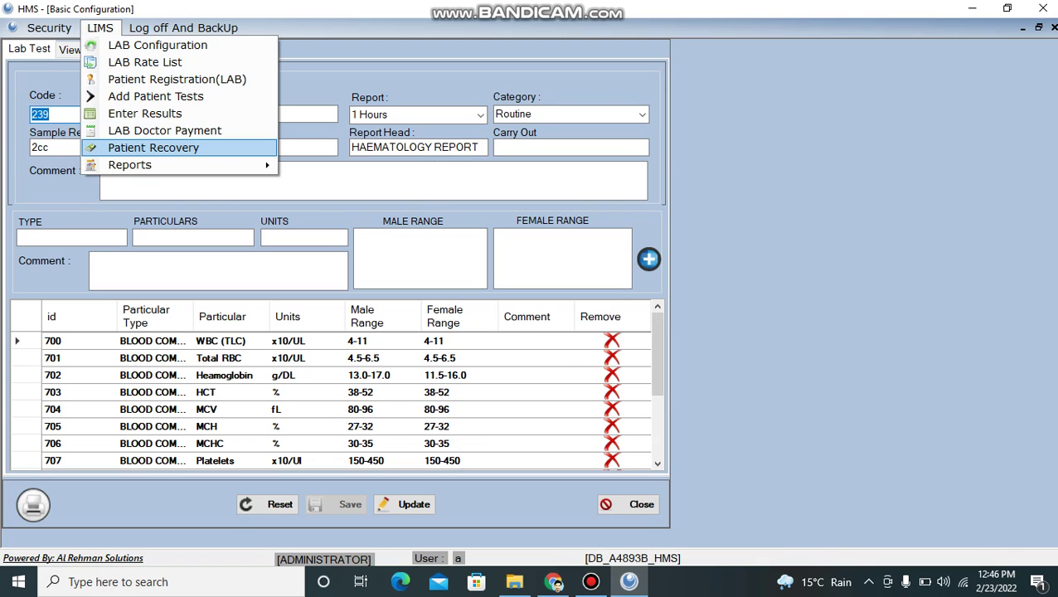
pyautogui.moveTo(166, 165)
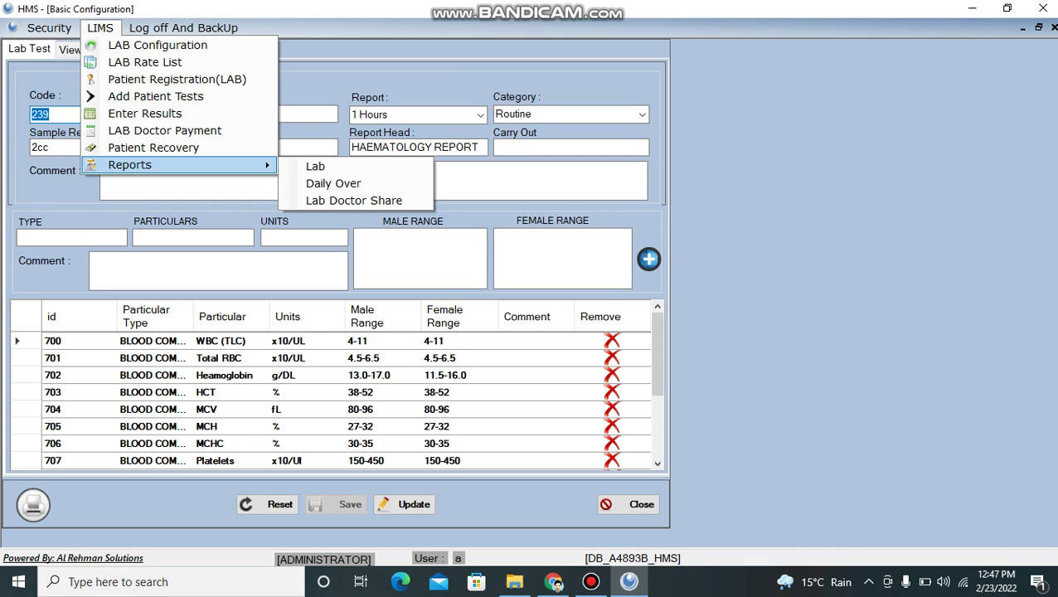
pyautogui.press('Escape')
pyautogui.press('Escape')
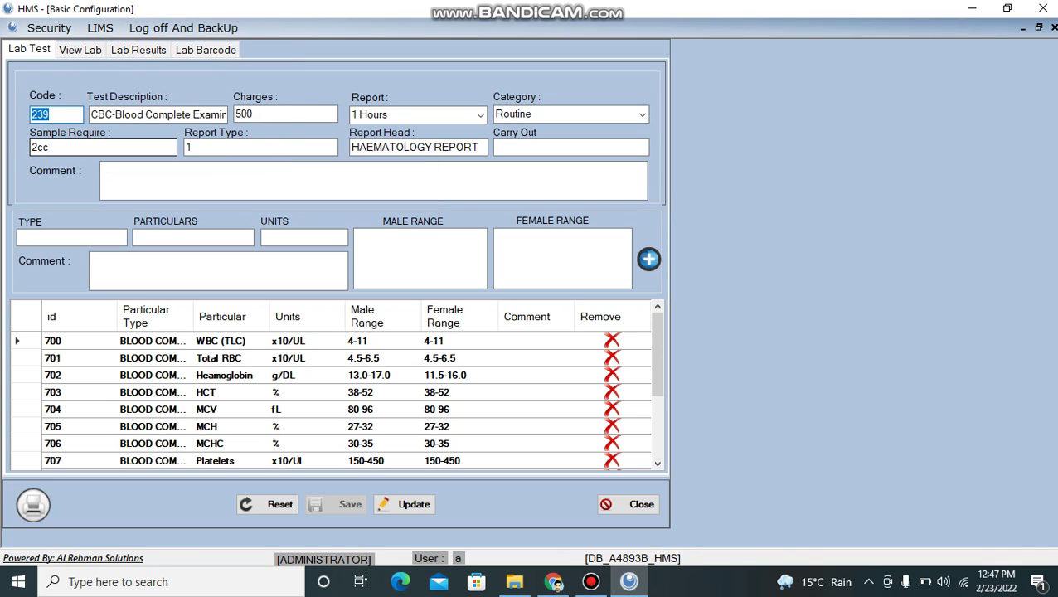
pyautogui.hotkey('alt', 'l')
pyautogui.press('Down')
# - Close the LIMS menu, enter 'ytyt' in a particular's TYPE field and move to its PARTICULARS field
pyautogui.press('Escape')
pyautogui.press('Escape')
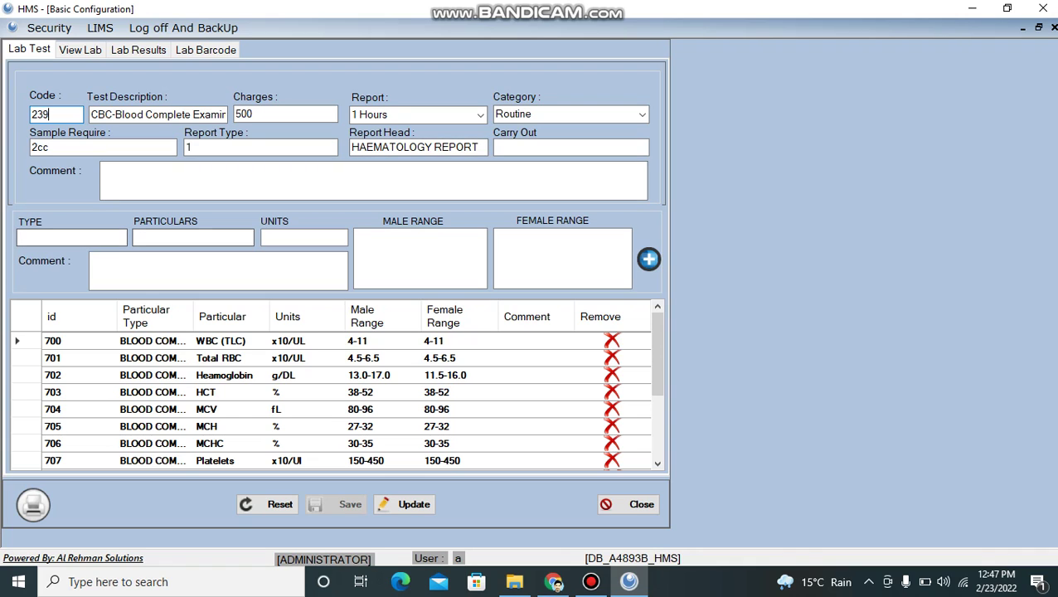
pyautogui.scroll(-3, 332, 399)
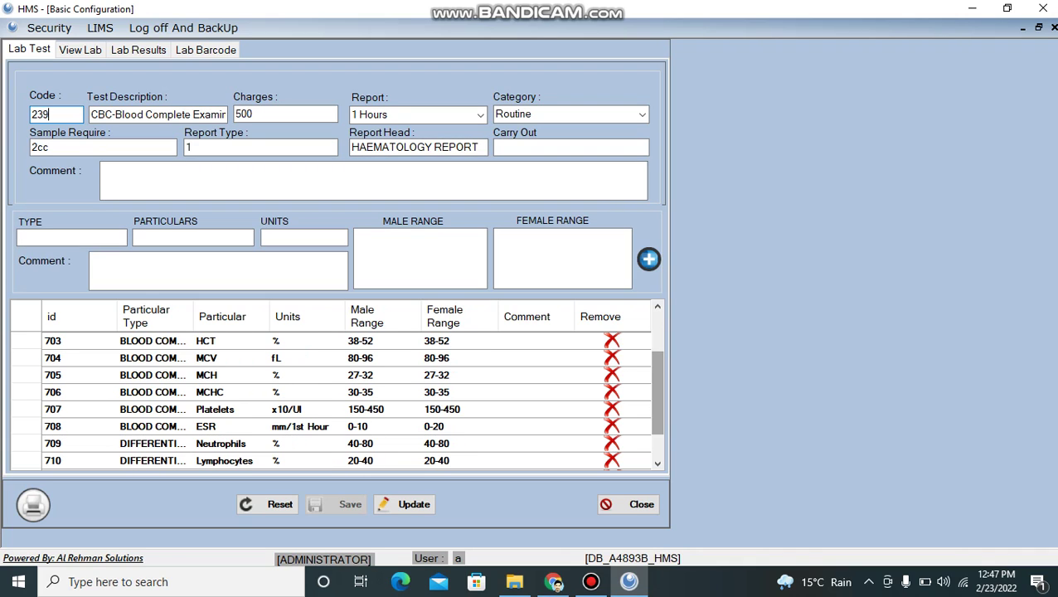
pyautogui.click(71, 237)
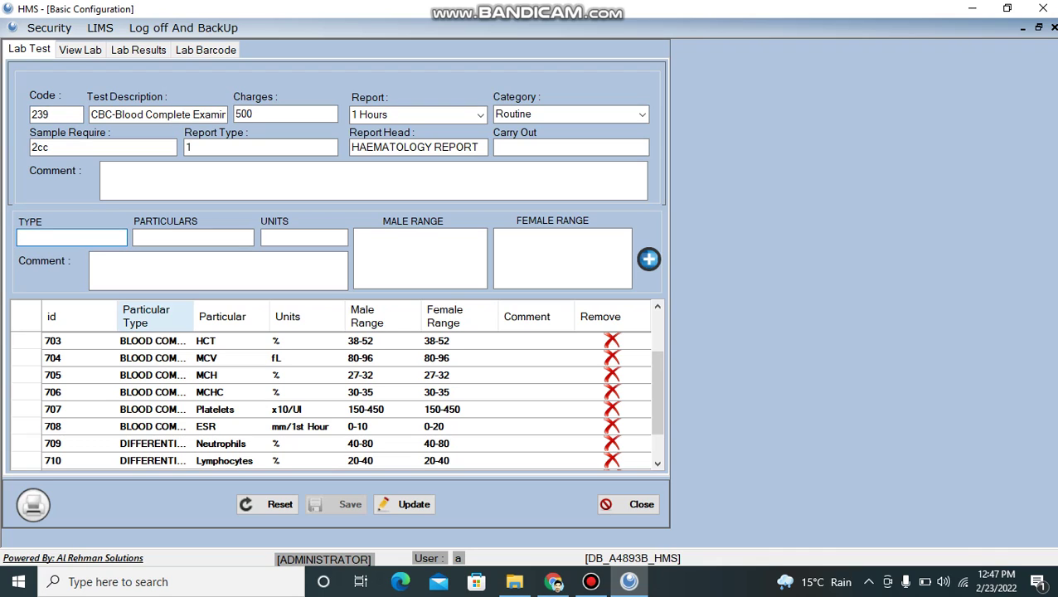
pyautogui.write('ytyt')
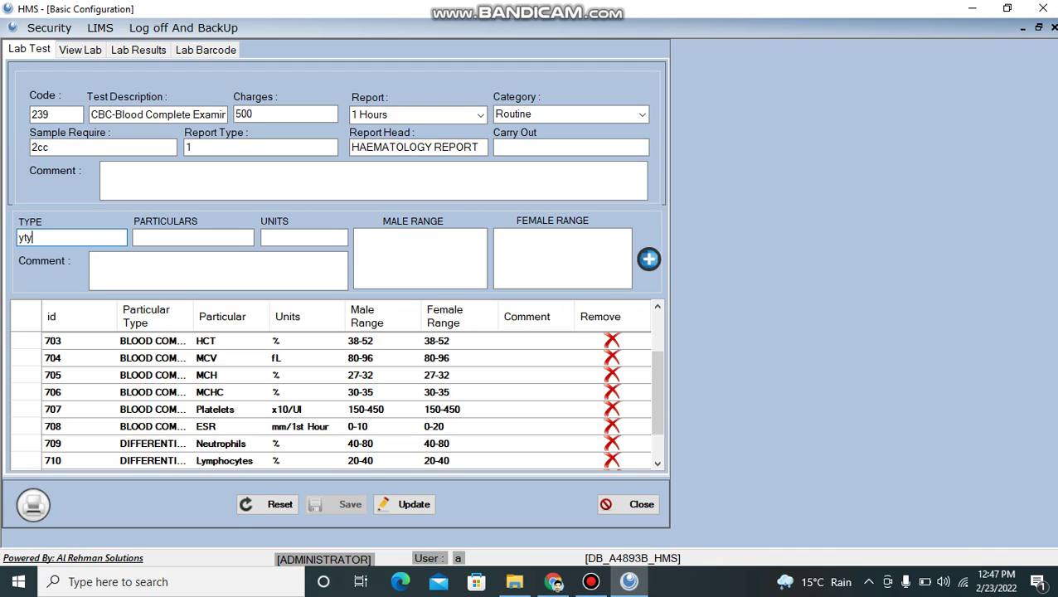
pyautogui.click(194, 237)
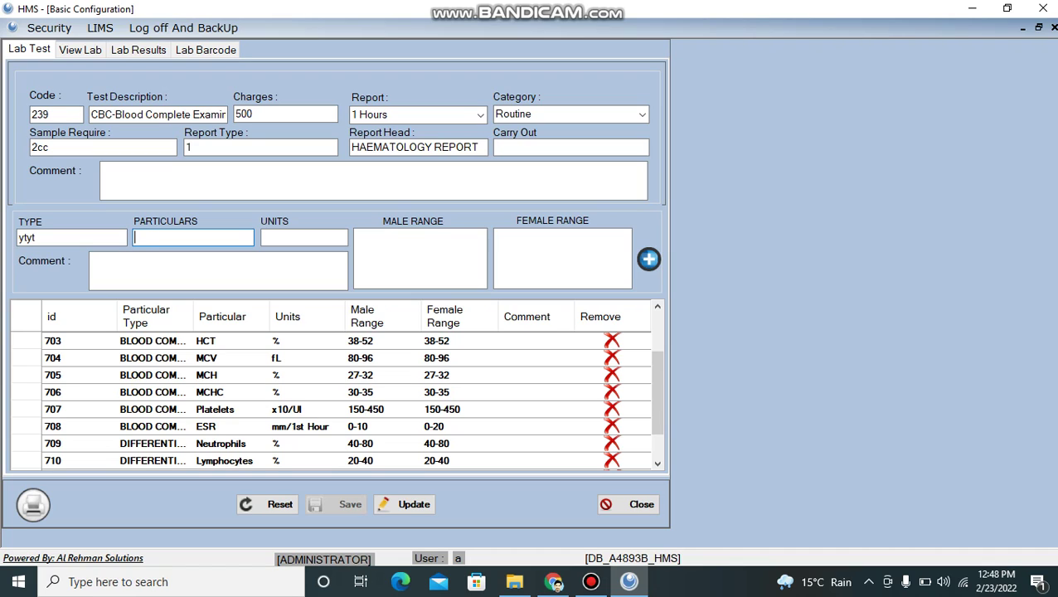
pyautogui.moveTo(656, 391); pyautogui.dragTo(656, 354)
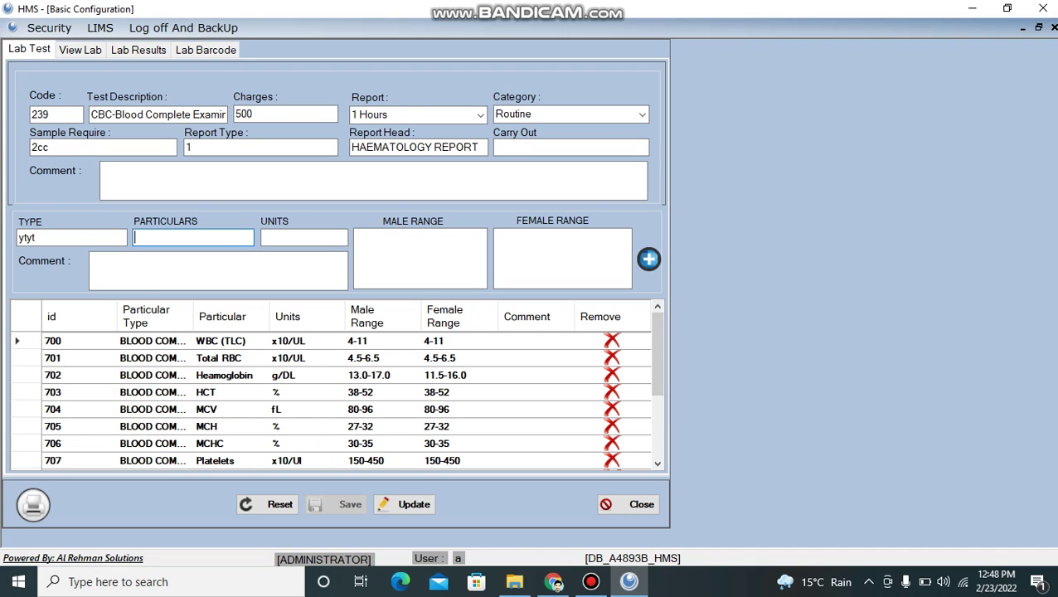
# - Review the male and female normal ranges for CBC particulars 700 to 707
pyautogui.click(420, 258)
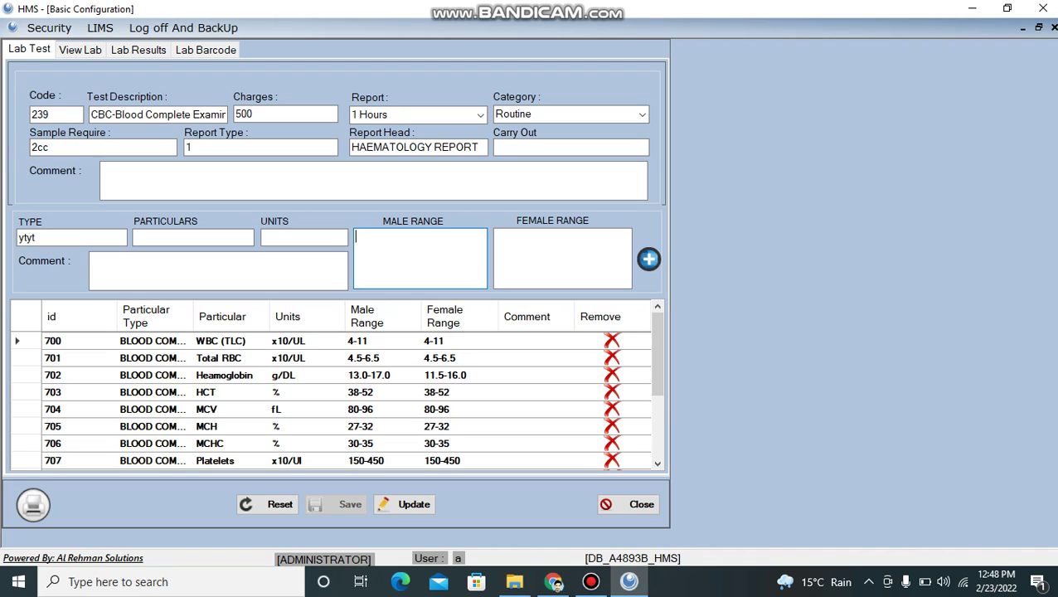
pyautogui.click(562, 258)
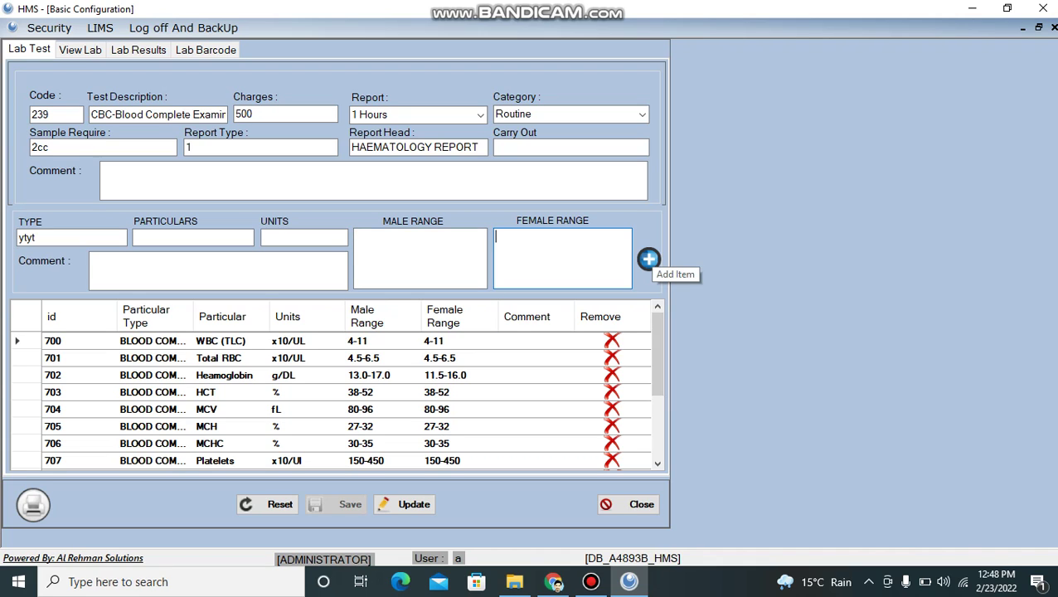
pyautogui.scroll(-1, 656, 390)
pyautogui.scroll(-1, 332, 398)
pyautogui.scroll(3, 332, 398)
pyautogui.scroll(-2, 331, 398)
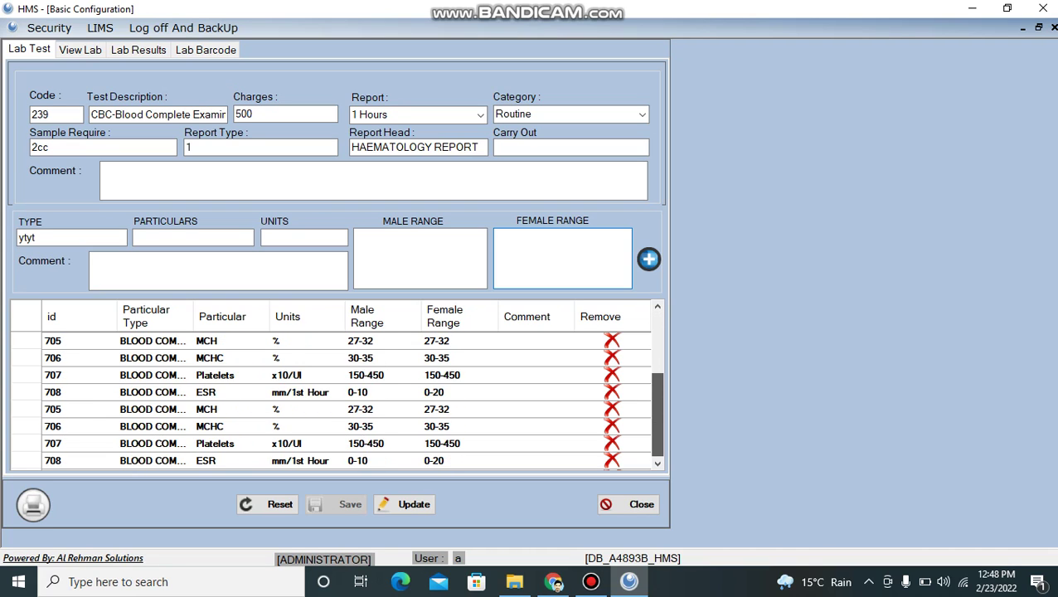
pyautogui.scroll(3, 332, 398)
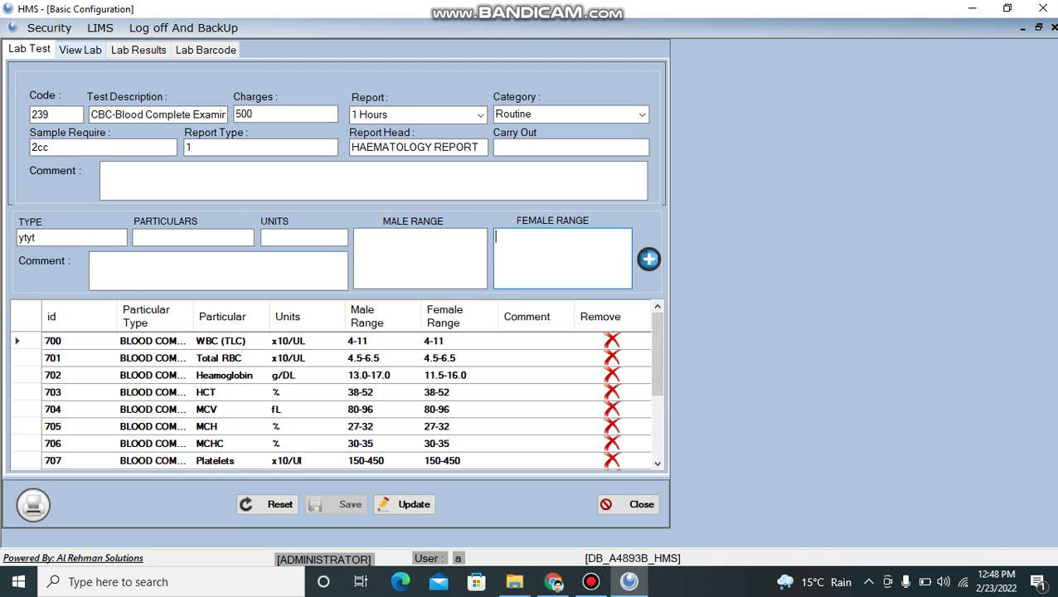
pyautogui.click(99, 27)
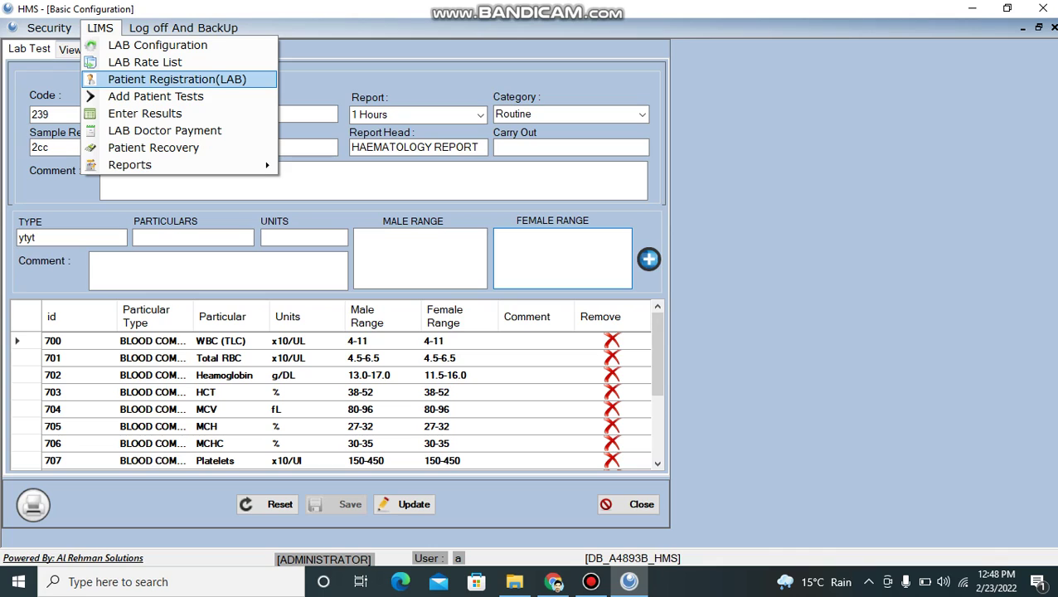
# - Open LIMS > Patient Registration(LAB) to reach the lab Patient Search screen
pyautogui.press('Return')
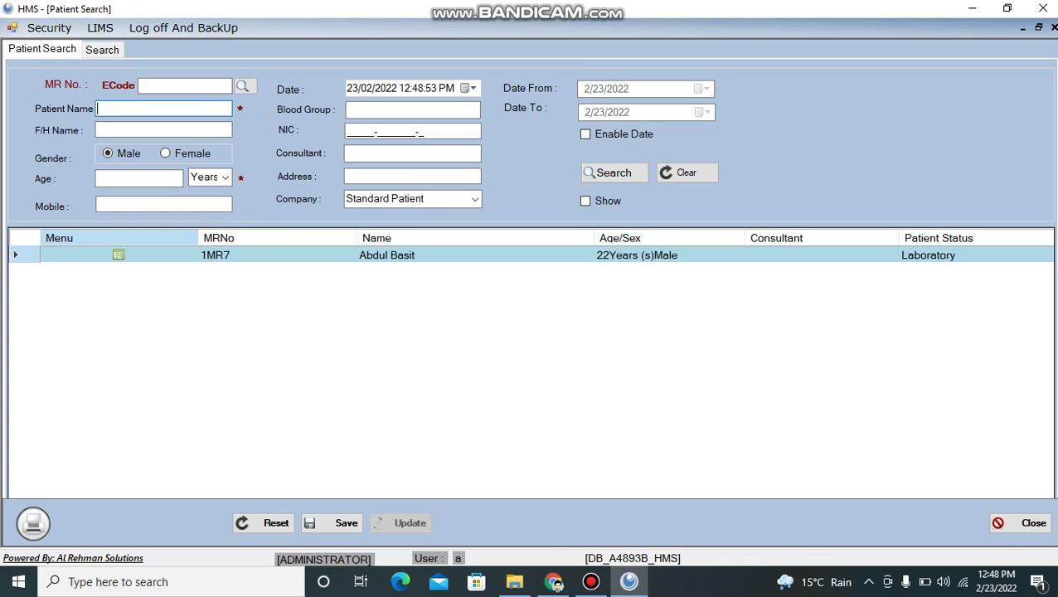
# - Fill in the patient's name, father/husband name, age 30 and mobile number, then save
pyautogui.write('Khan')
pyautogui.click(163, 129)
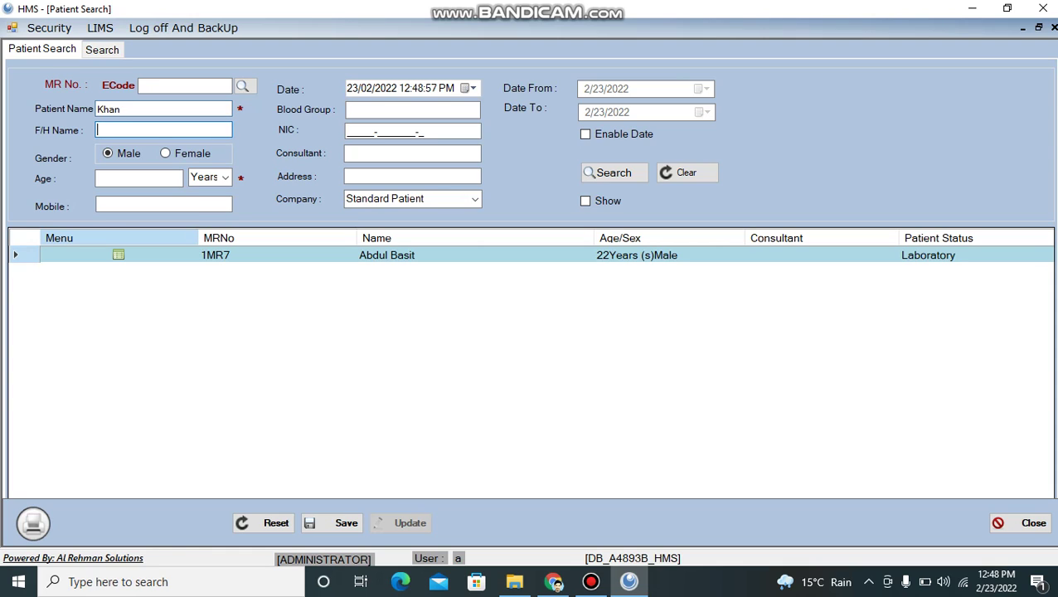
pyautogui.write('gul')
pyautogui.click(139, 177)
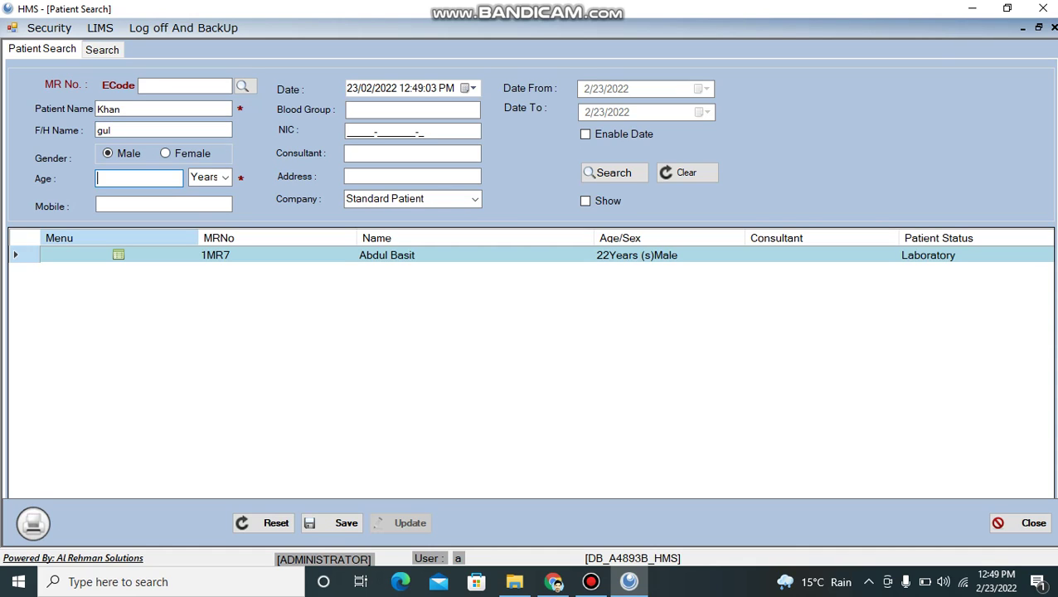
pyautogui.write('30')
pyautogui.click(163, 204)
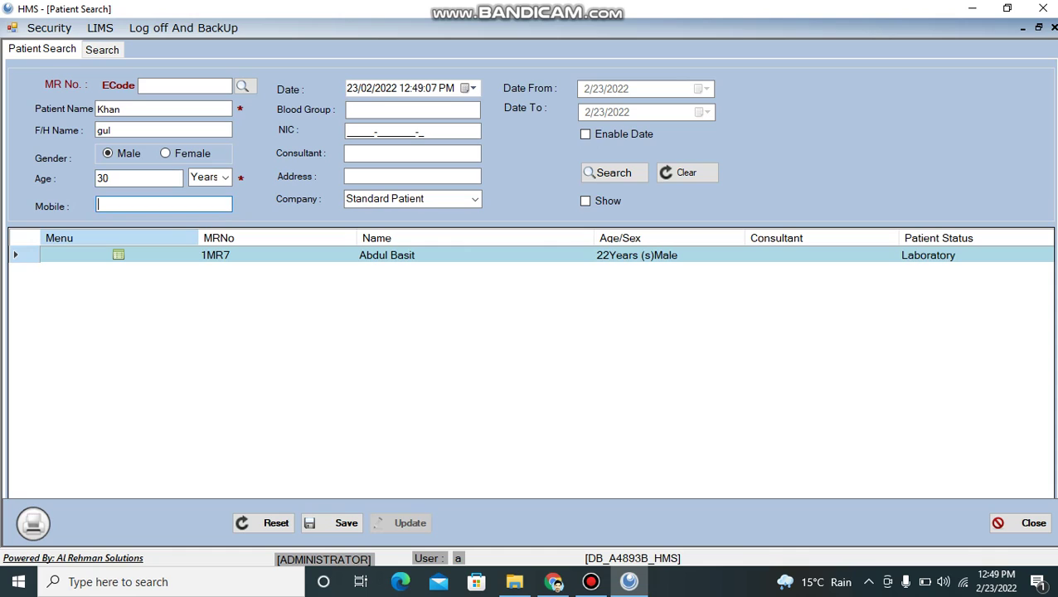
pyautogui.write('544857485')
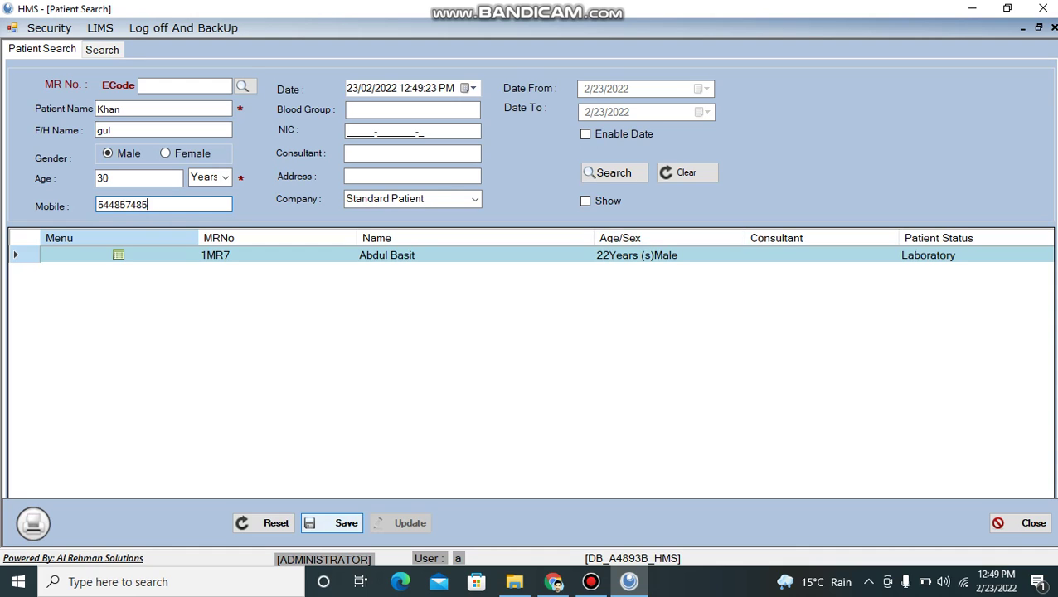
pyautogui.click(342, 524)
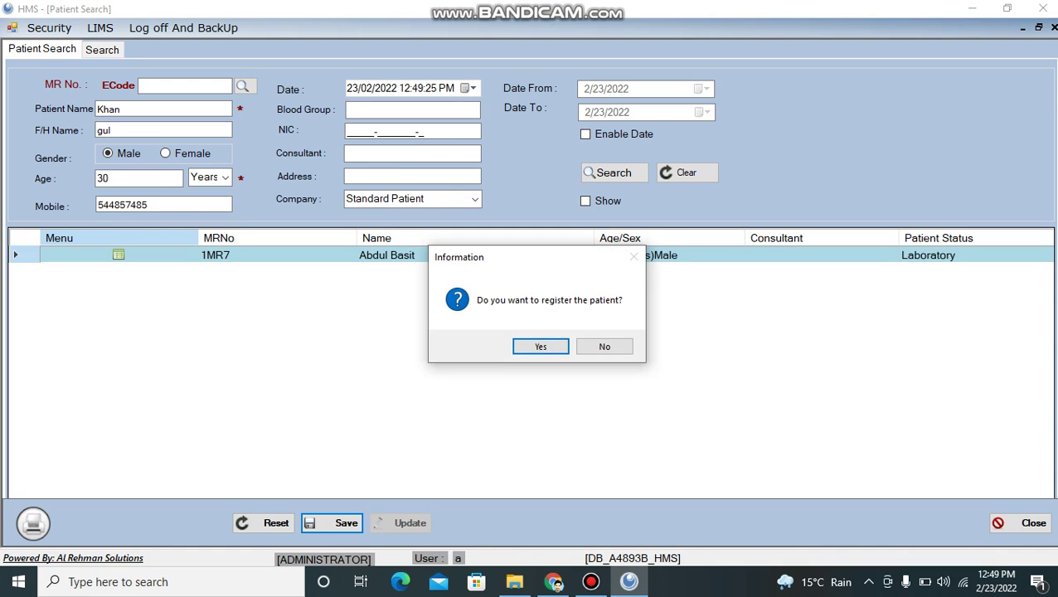
# - Confirm the registration and acknowledge Saved Successfully, creating patient 1MR8 with Register status
pyautogui.click(540, 347)
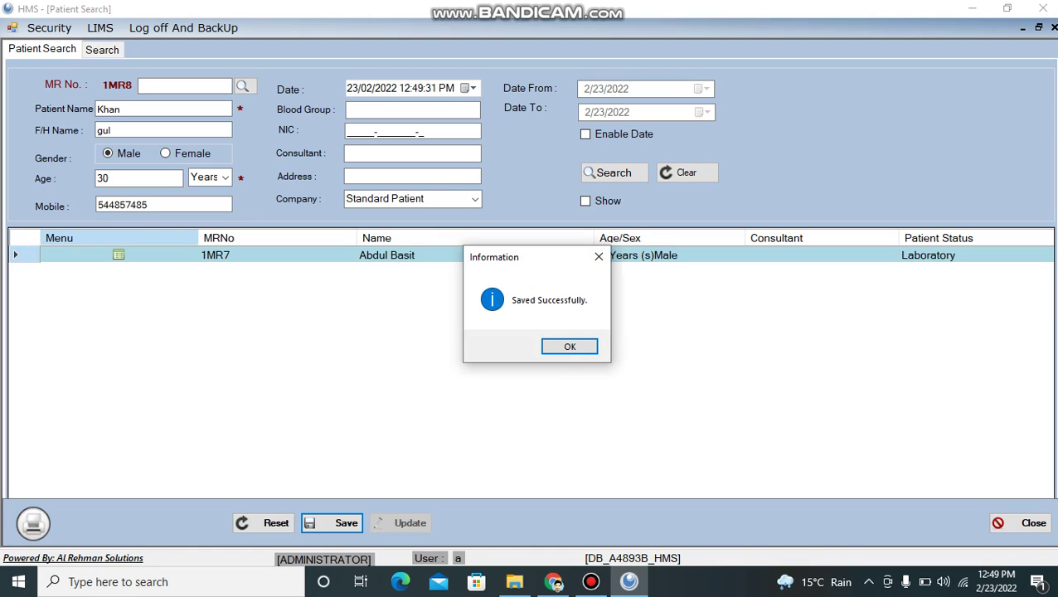
pyautogui.press('Return')
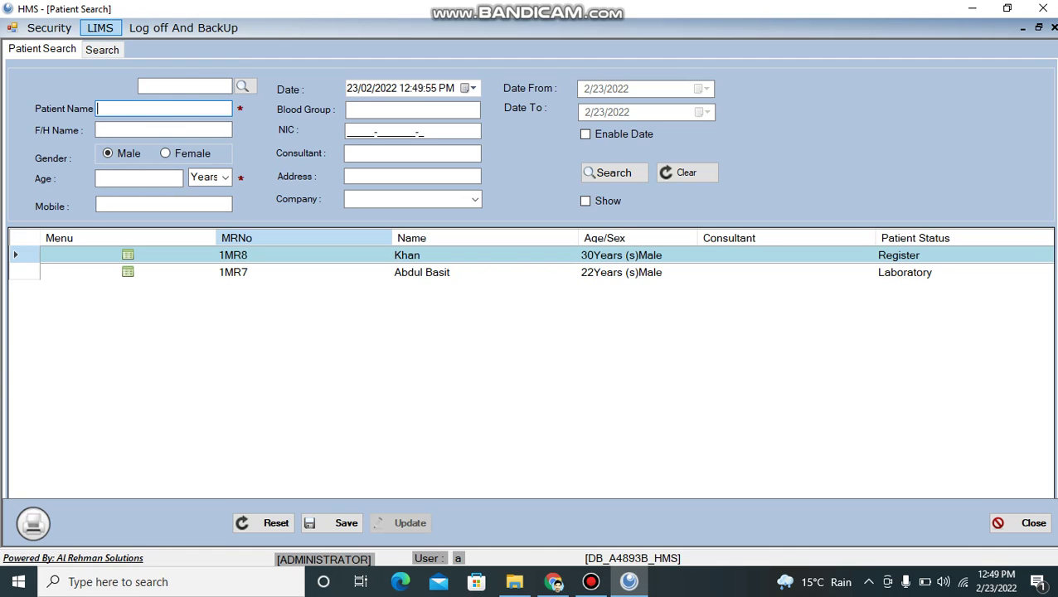
# - Open the add-tests lab form and load the latest patient, 1MR8, from View Patients OPD
pyautogui.click(99, 27)
pyautogui.click(155, 96)
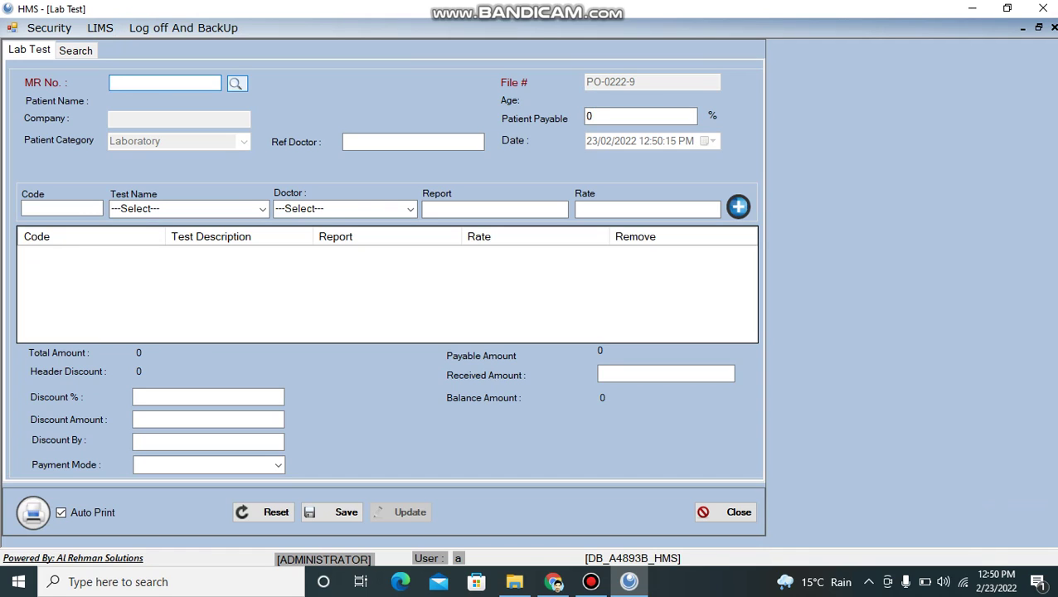
pyautogui.click(236, 83)
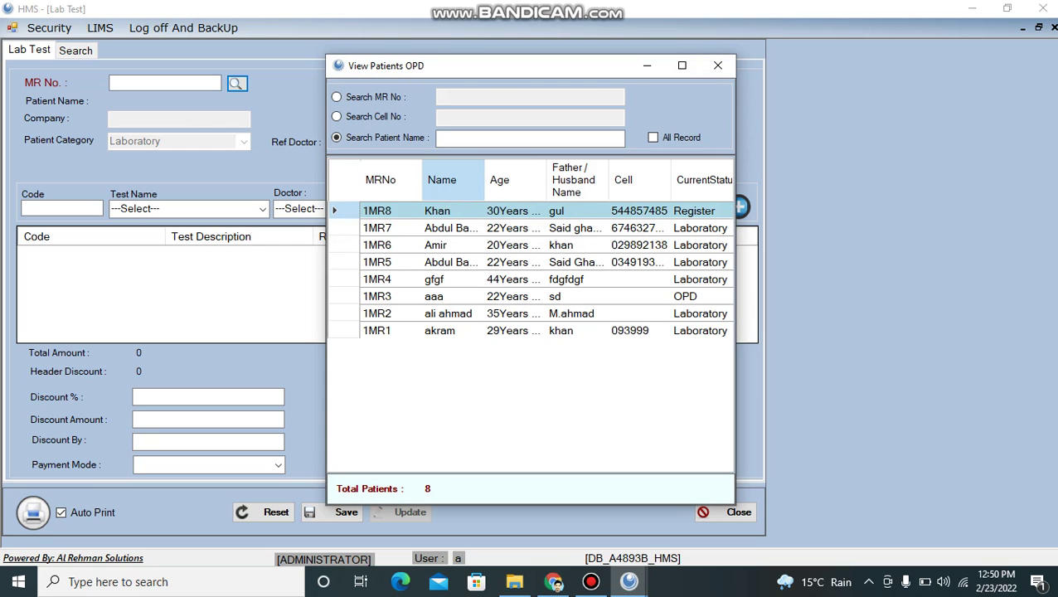
pyautogui.press('Return')
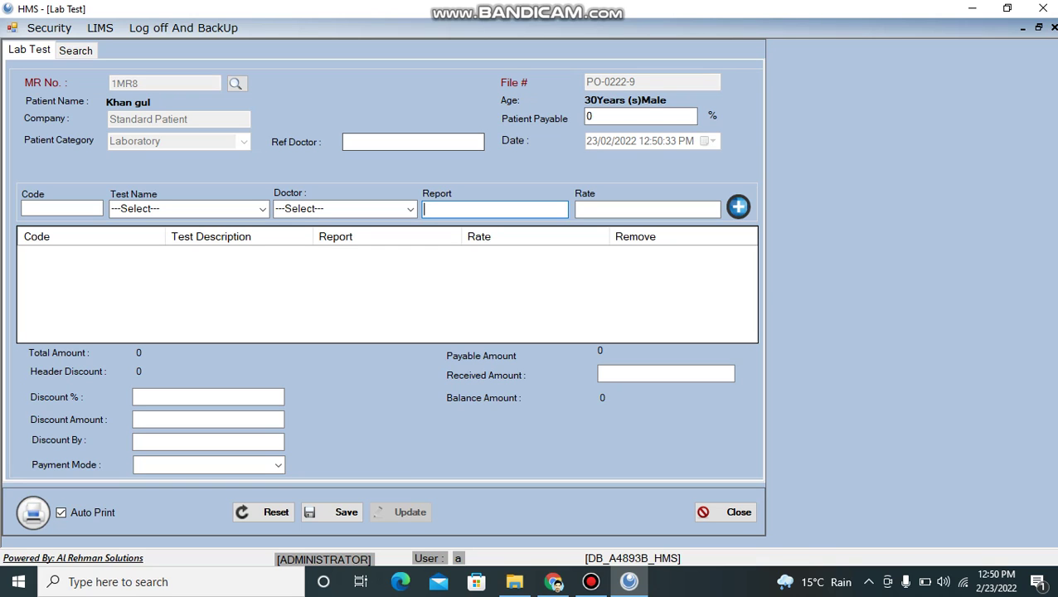
# - Add test 239 CBC-Blood Complete Examination with doctor Self. at rate 500 to the bill
pyautogui.click(262, 209)
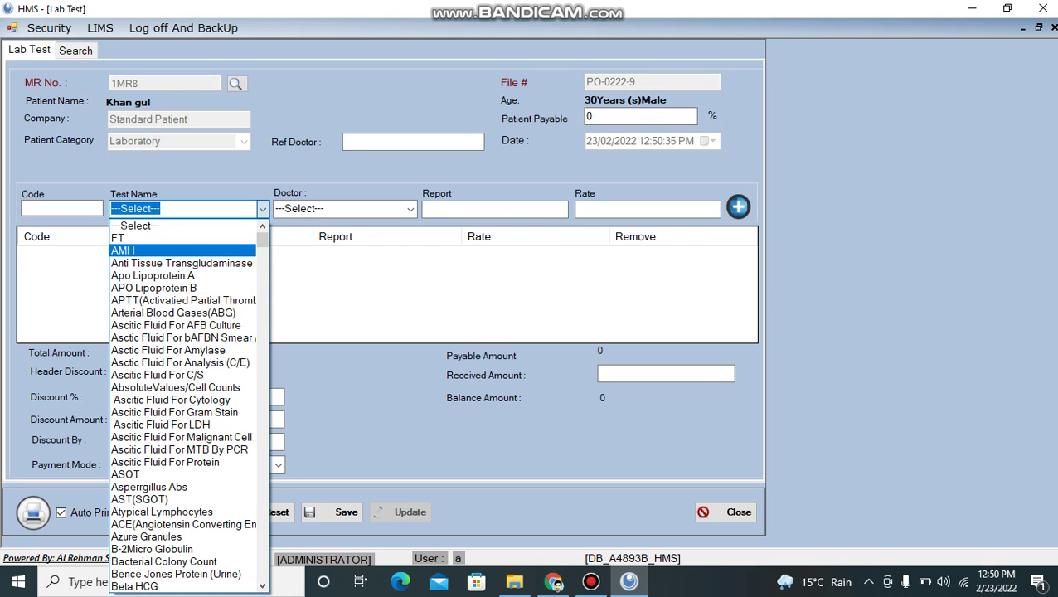
pyautogui.write('cbc')
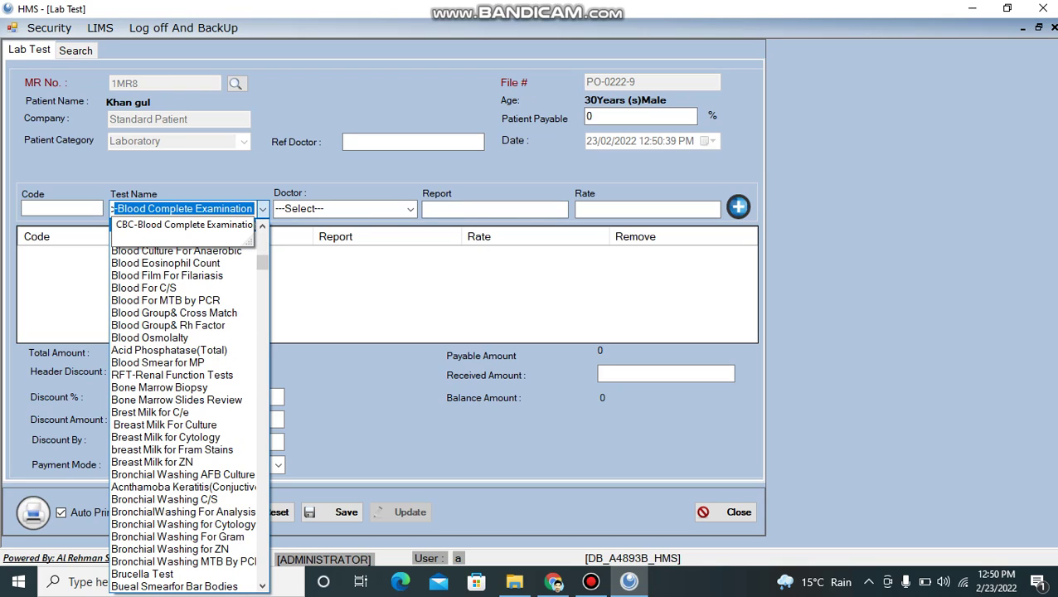
pyautogui.press('Return')
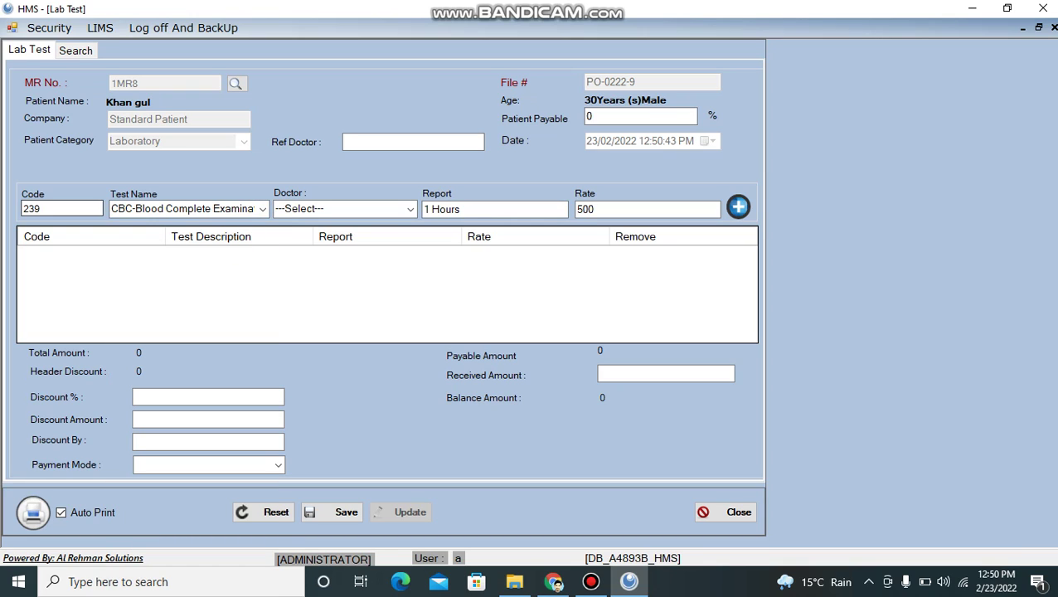
pyautogui.press('Tab')
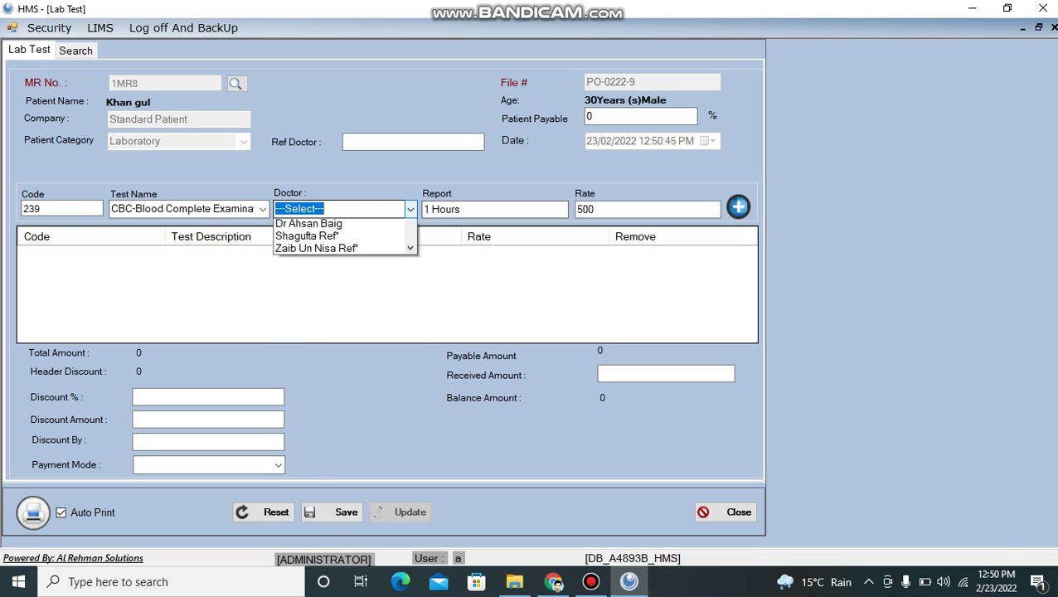
pyautogui.hotkey('alt', 'Down')
pyautogui.press('Down')
pyautogui.press('Return')
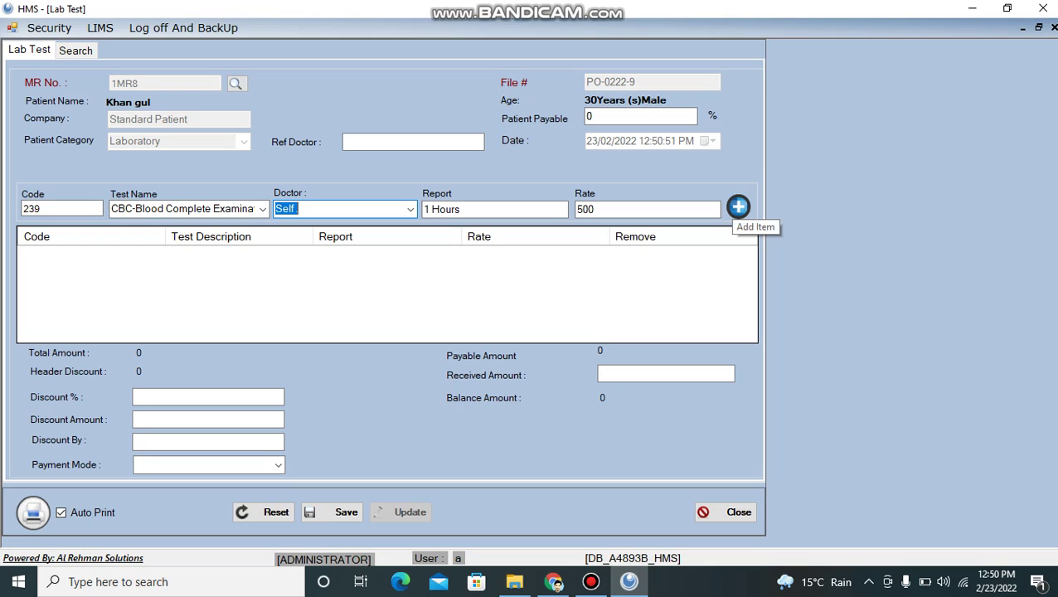
pyautogui.click(738, 207)
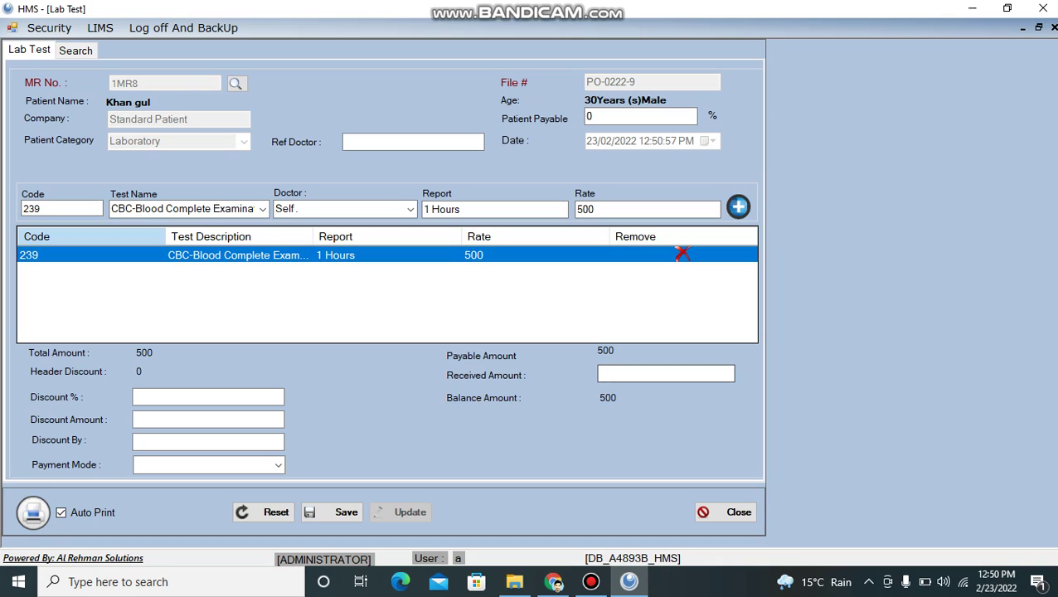
# - Enter 300 received and 5% discount, then save and confirm the bill, leaving balance 175
pyautogui.write('300')
pyautogui.click(207, 397)
pyautogui.write('5')
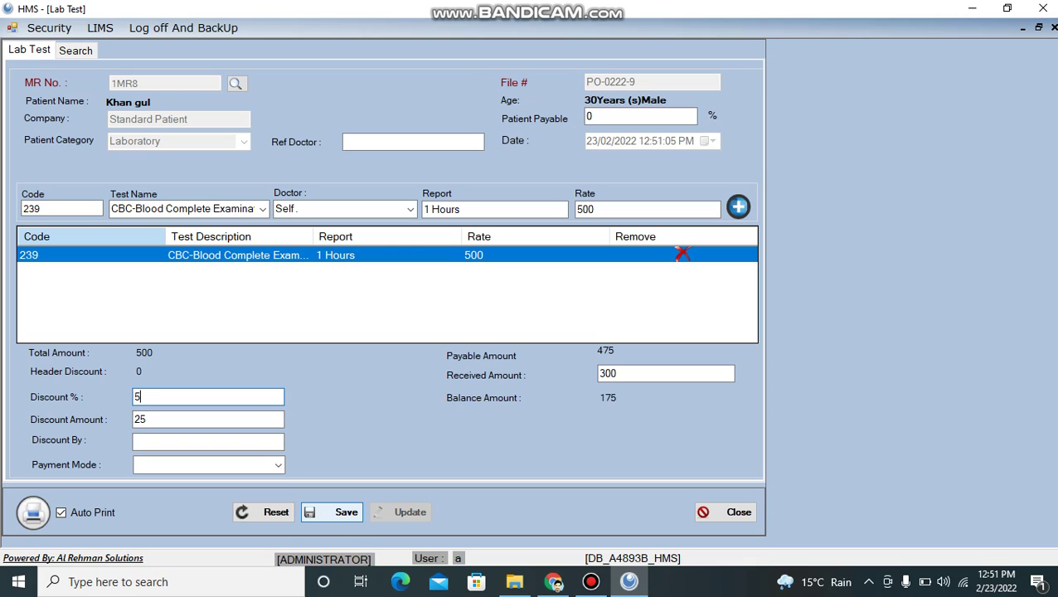
pyautogui.click(327, 516)
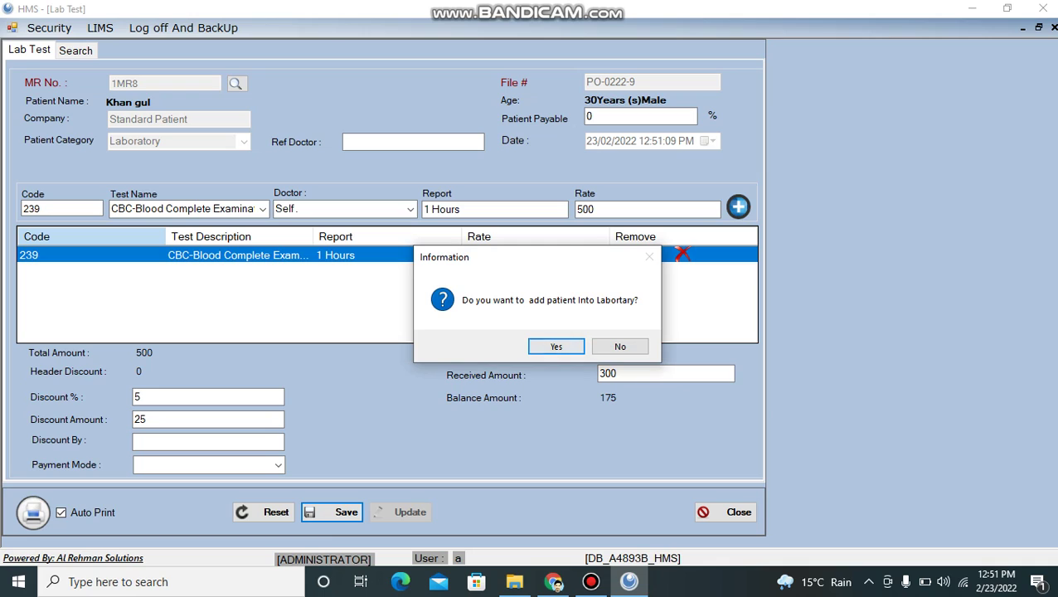
pyautogui.click(555, 347)
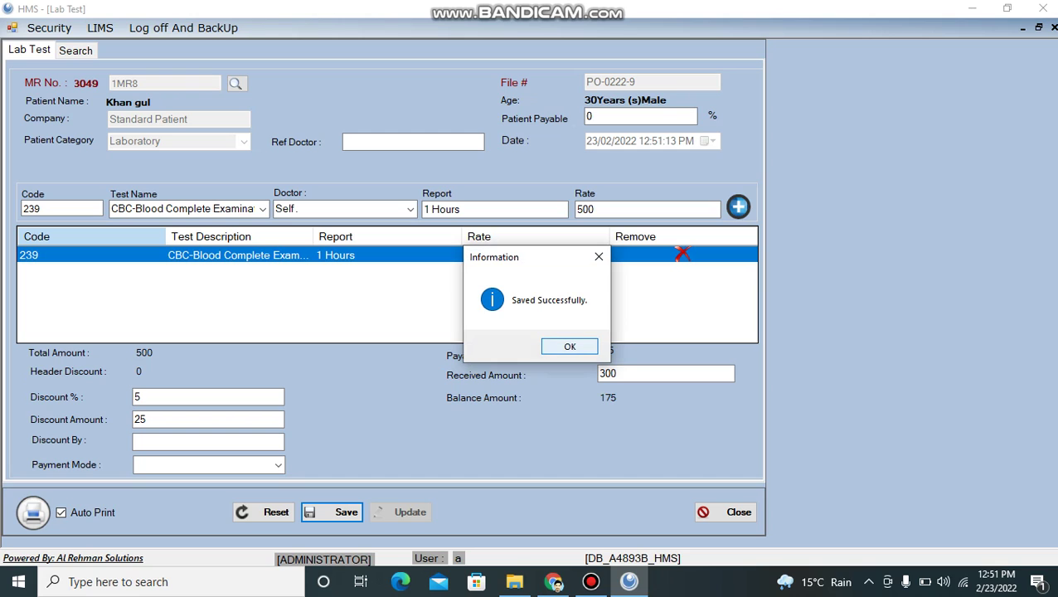
pyautogui.press('Return')
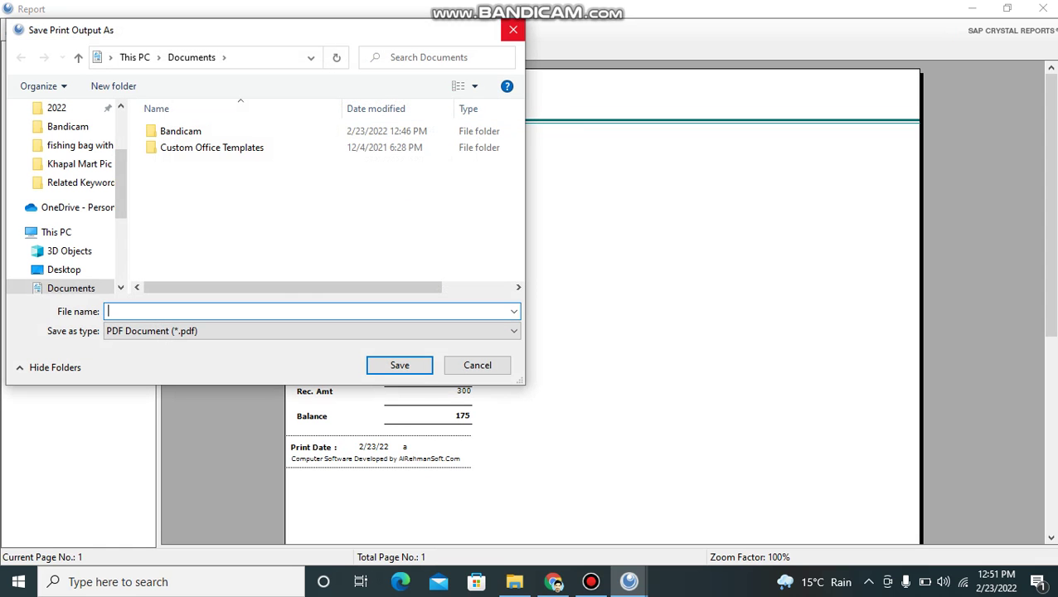
# - Cancel both PDF save prompts and check receipt values Payable 475, Balance 175 and Received 300
pyautogui.press('Escape')
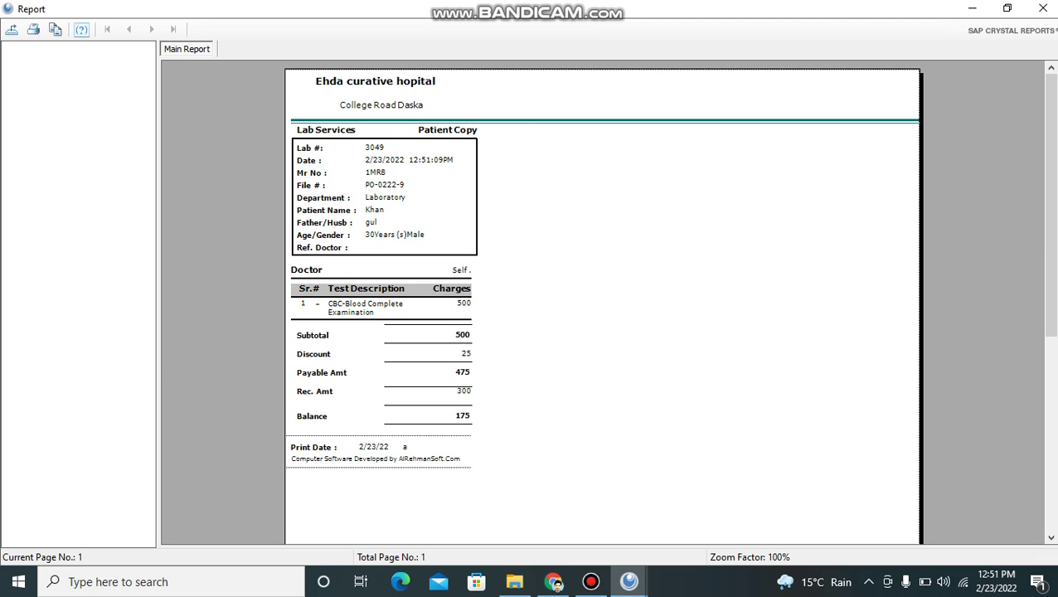
pyautogui.press('Escape')
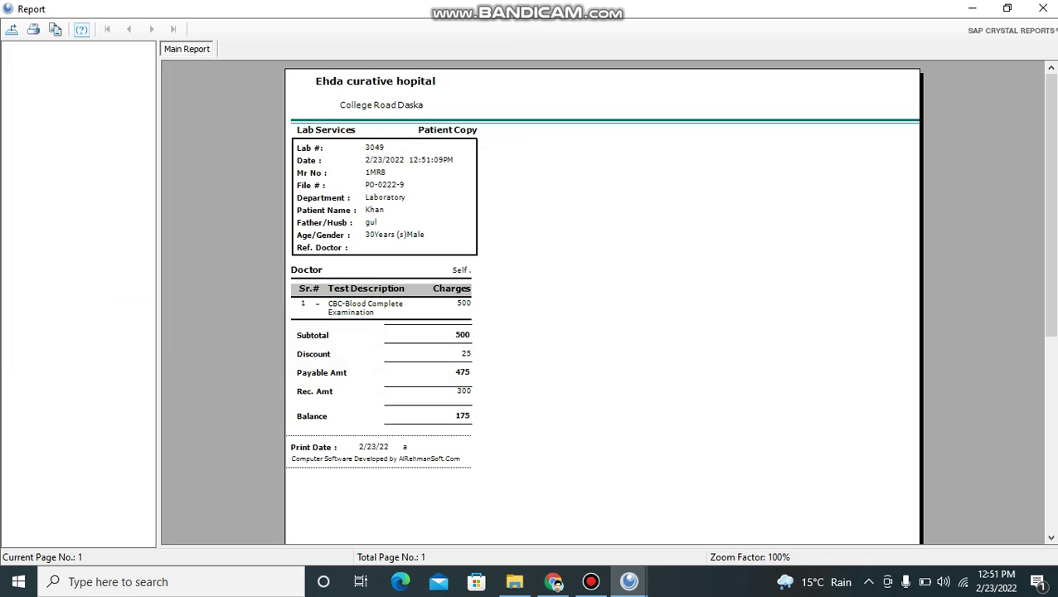
pyautogui.click(421, 373)
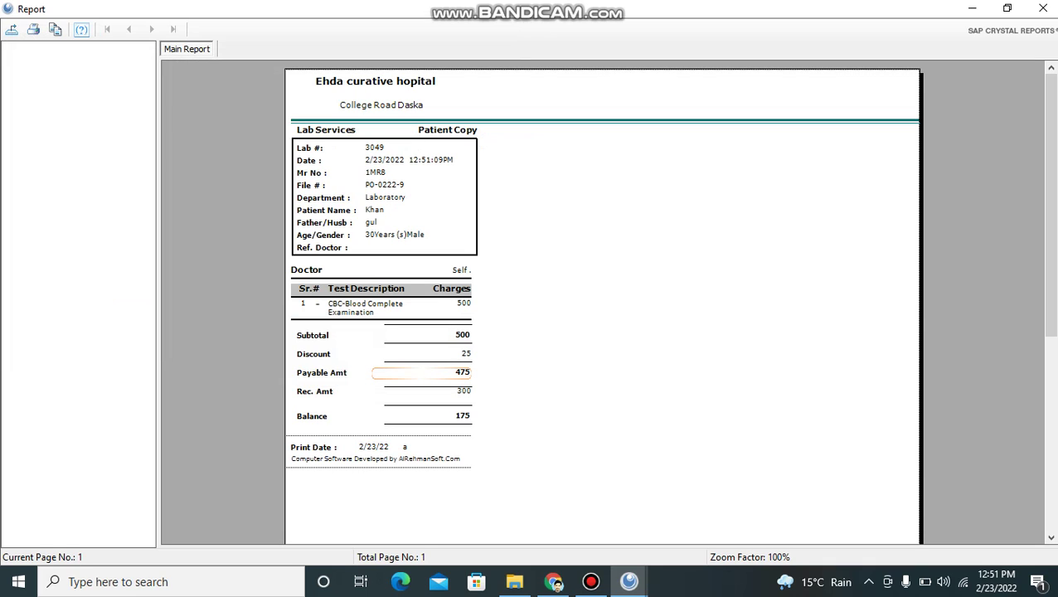
pyautogui.click(422, 416)
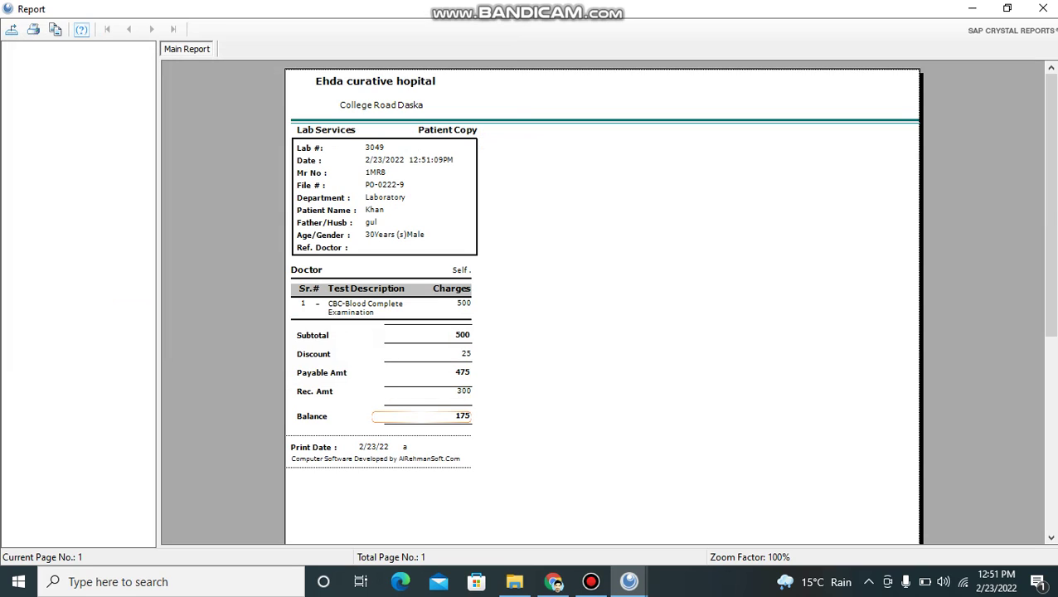
pyautogui.click(422, 391)
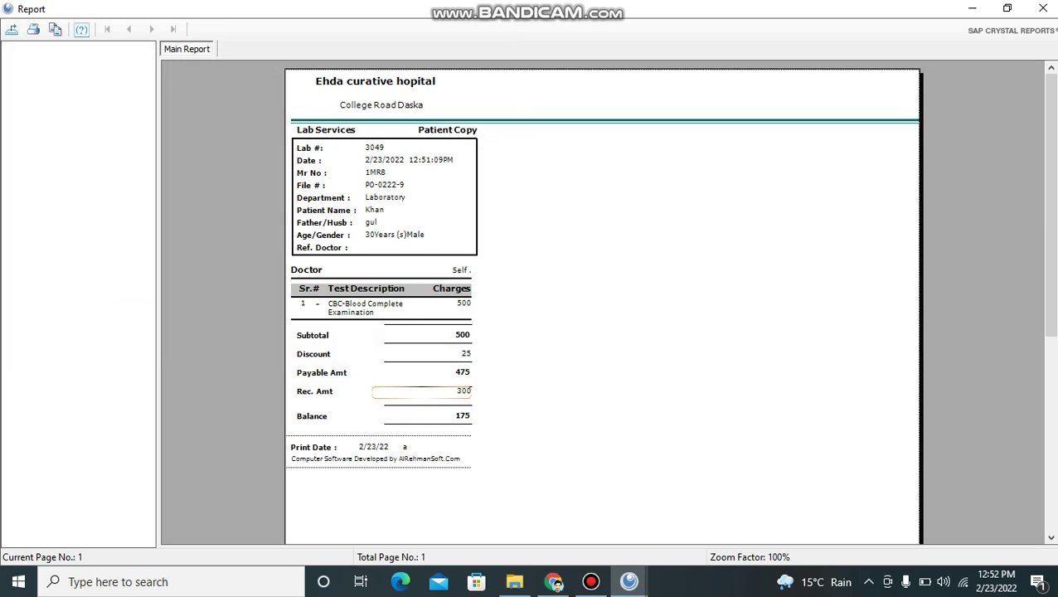
pyautogui.click(421, 392)
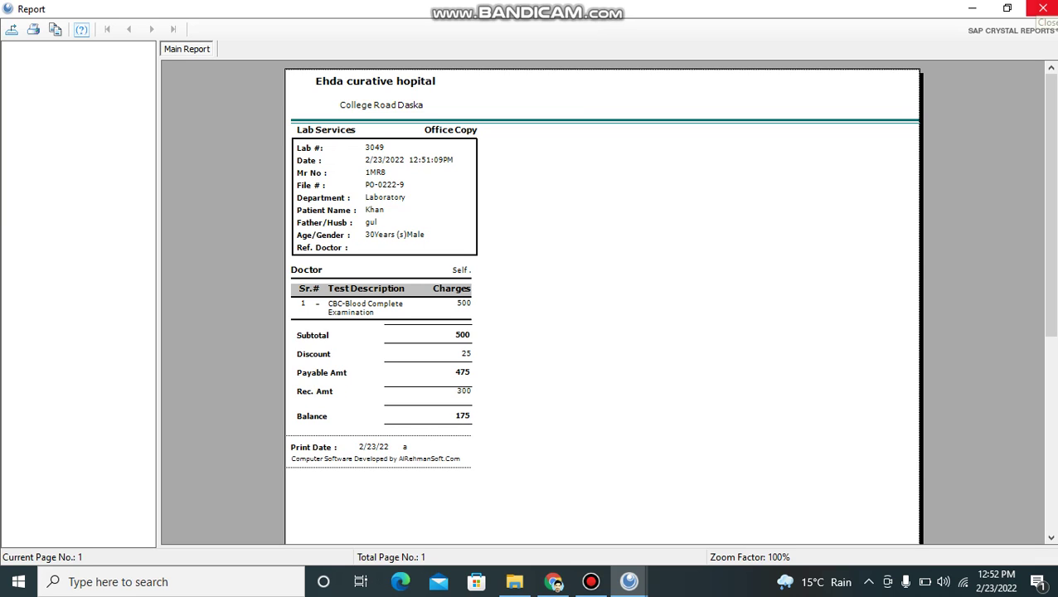
# - Close the receipt preview and open LIMS > Enter Results to list lab entries 3049 and 3048
pyautogui.click(1043, 9)
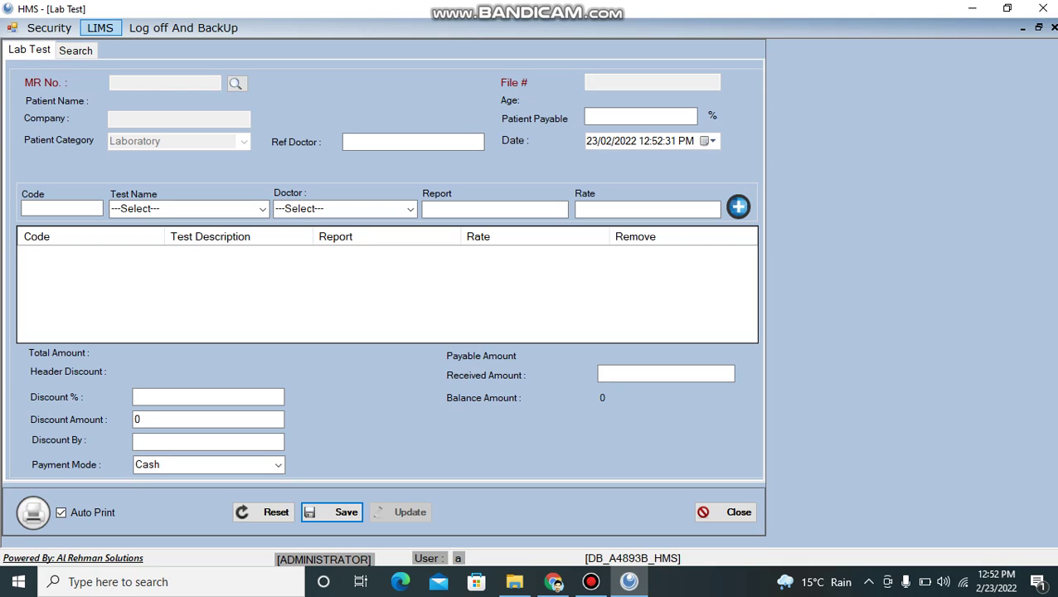
pyautogui.click(100, 28)
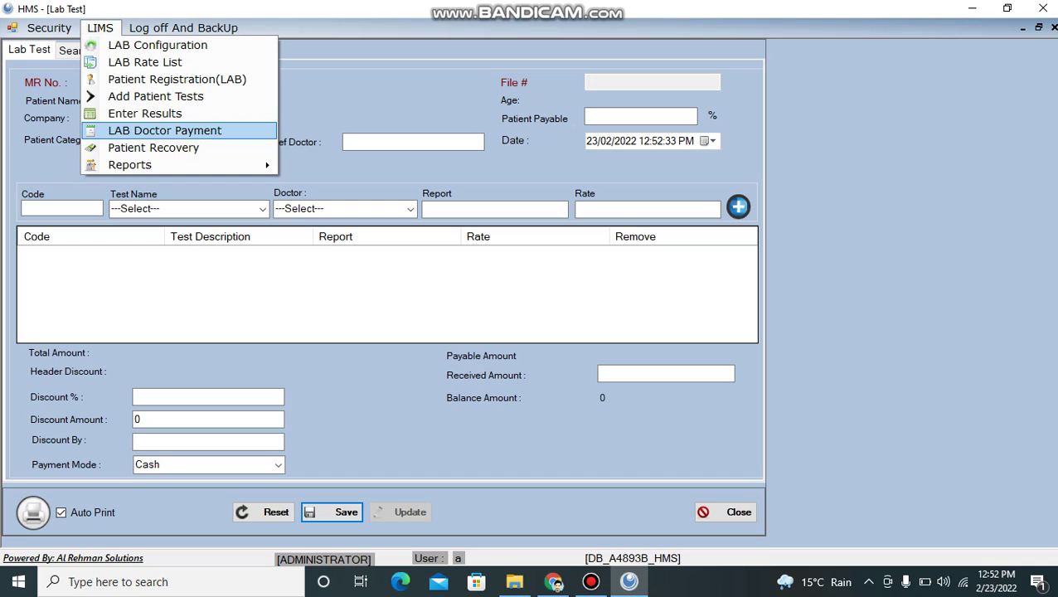
pyautogui.click(145, 113)
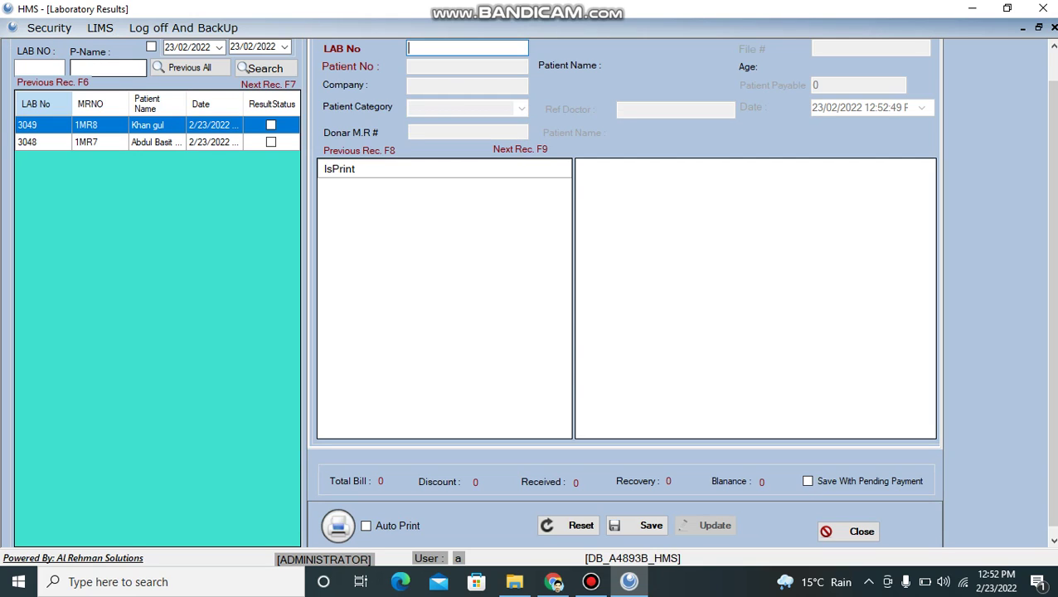
# - Load lab 3049 and select its CBC test row to show the WBC (TLC) to Myeloytes results grid
pyautogui.click(39, 68)
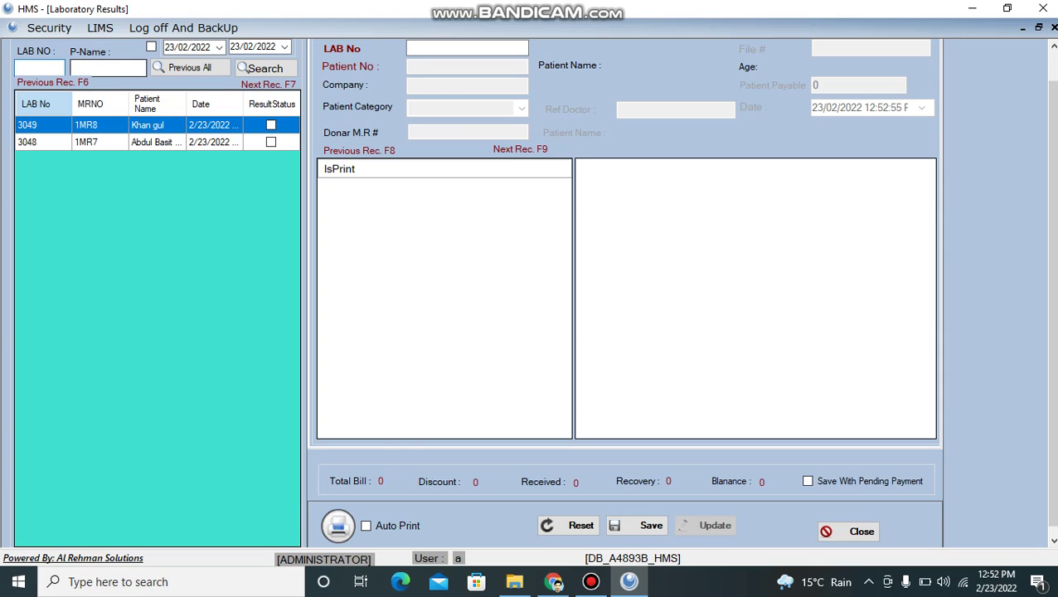
pyautogui.press('Tab')
pyautogui.click(270, 125)
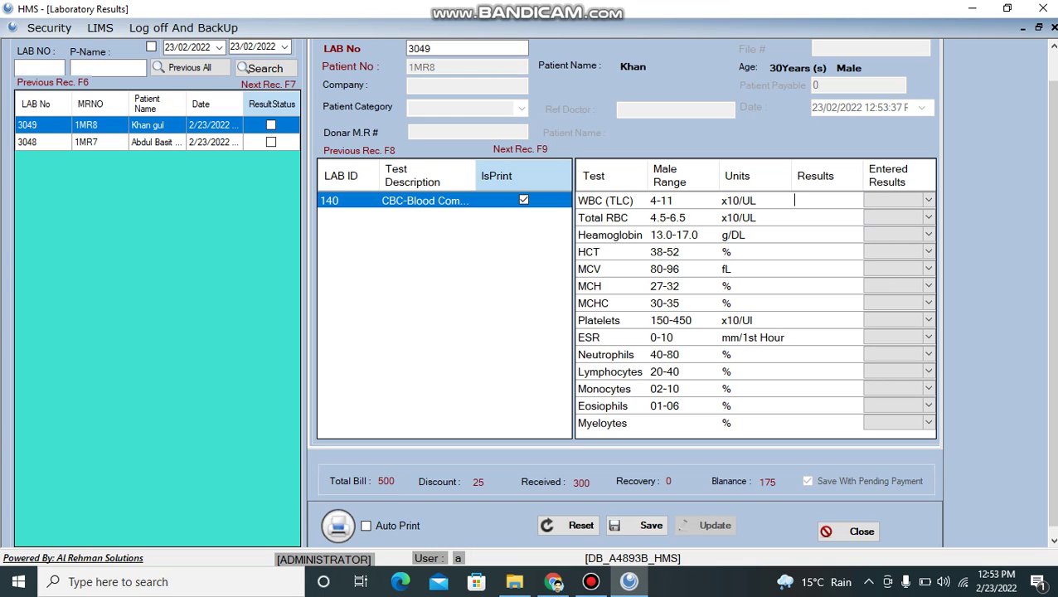
# - Enter CBC results WBC 4, Total RBC 6, HCT 10, MCH 5, MCV 4 and Heamoglobin 4
pyautogui.write('4')
pyautogui.press('Return')
pyautogui.write('6')
pyautogui.press('Return')
pyautogui.press('Return')
pyautogui.write('10')
pyautogui.press('Return')
pyautogui.press('Return')
pyautogui.write('5')
pyautogui.click(795, 269)
pyautogui.write('4')
pyautogui.click(794, 234)
pyautogui.write('4')
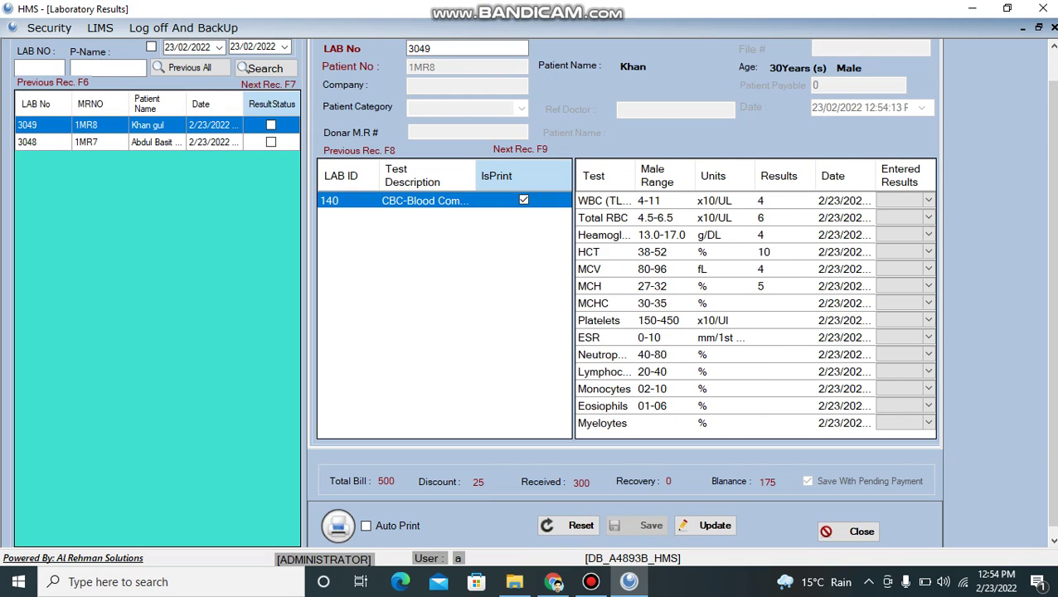
# - Update the test execution with the entered CBC results and confirm
pyautogui.click(705, 525)
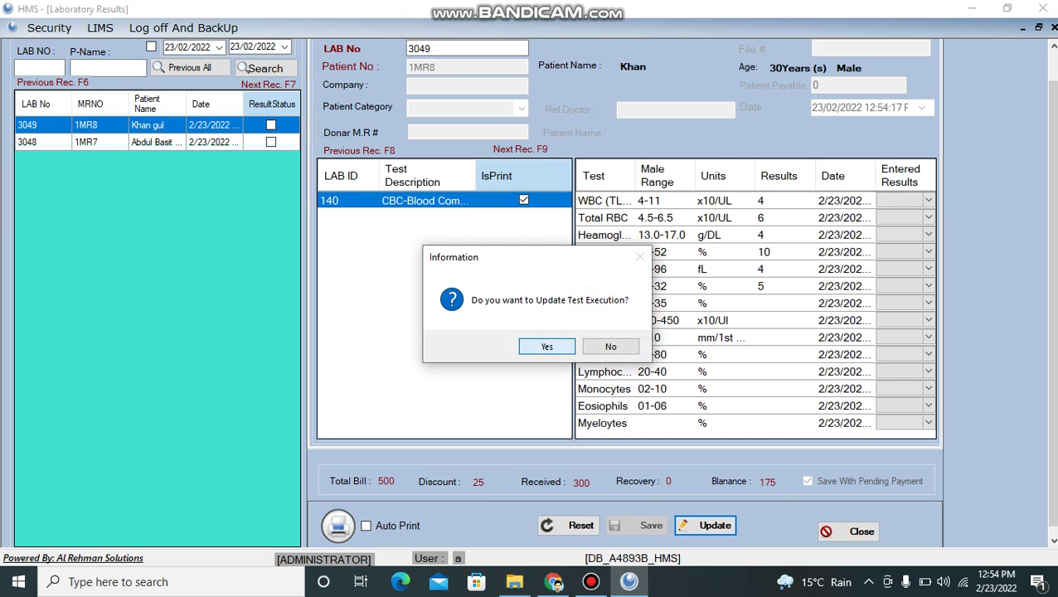
pyautogui.click(546, 347)
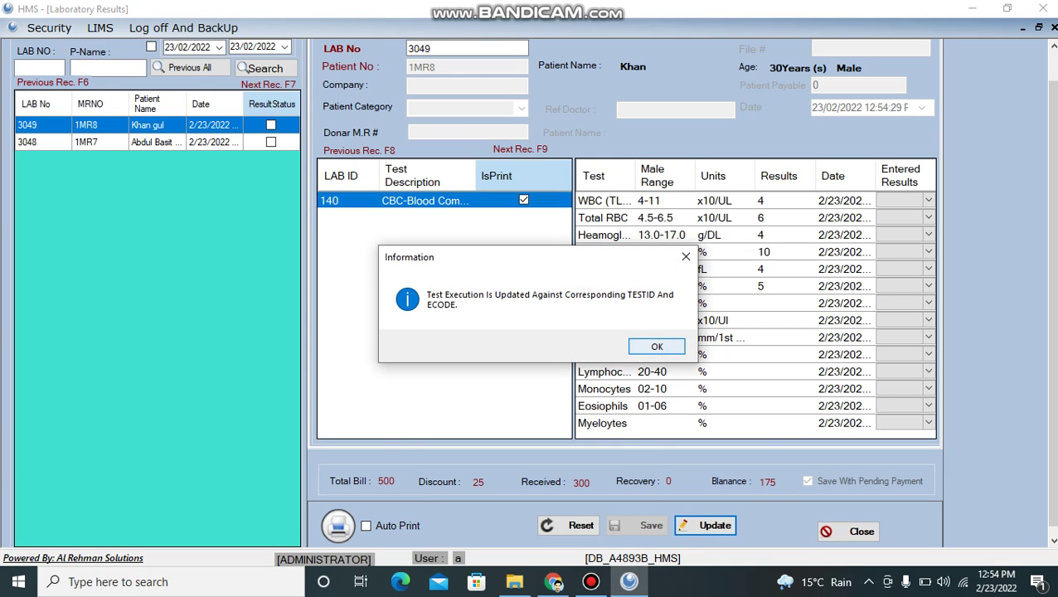
pyautogui.press('Return')
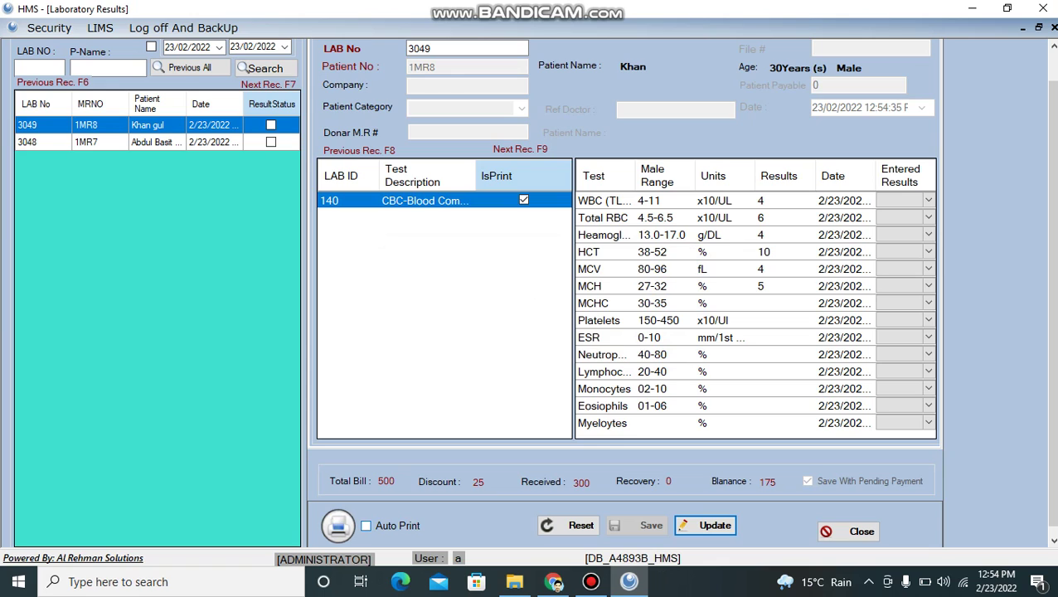
# - Turn on Auto Print and update the test execution again, confirming the message
pyautogui.click(365, 526)
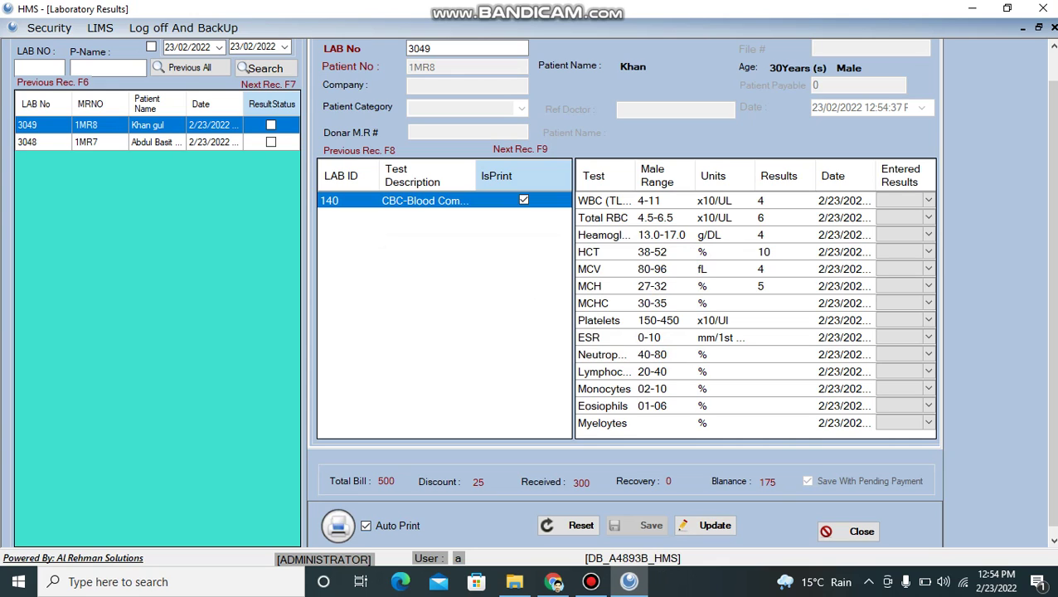
pyautogui.click(706, 525)
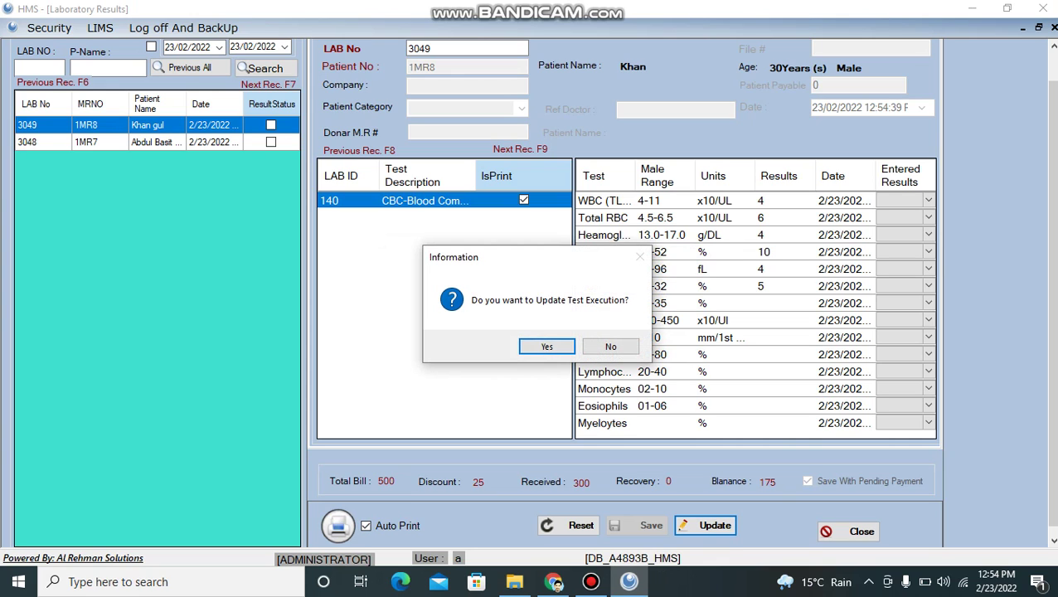
pyautogui.press('Return')
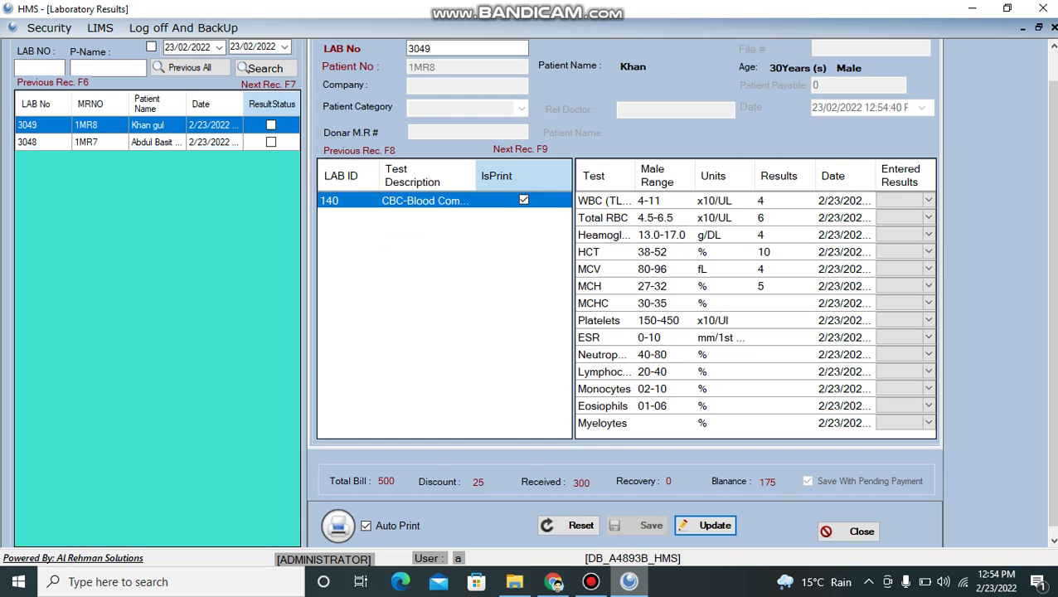
pyautogui.moveTo(629, 581)
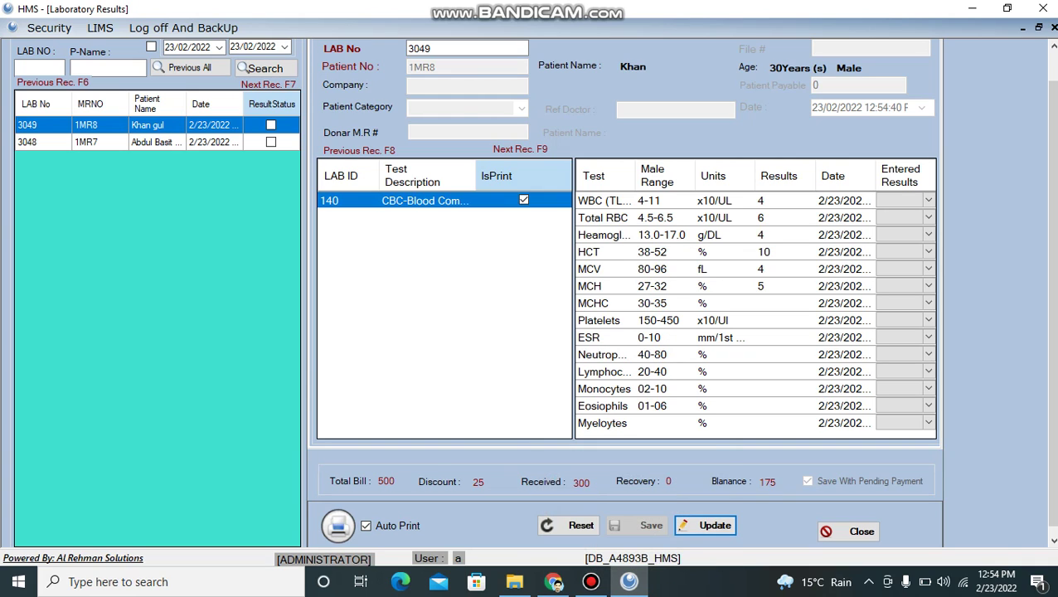
pyautogui.press('Return')
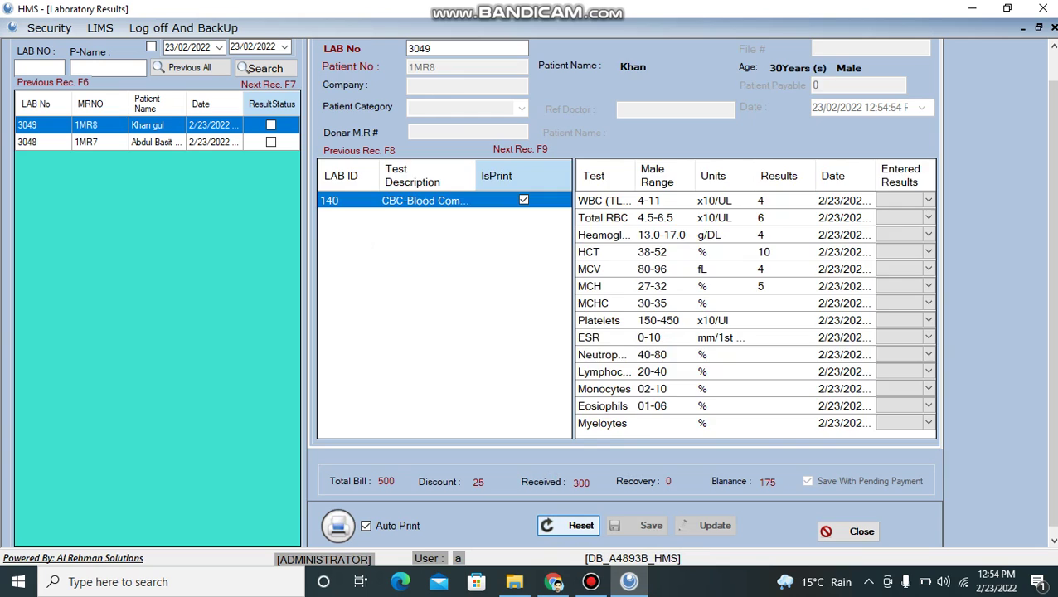
# - Reset the form, reload lab 3049 and re-run the search with ResultStatus ticked
pyautogui.press('Return')
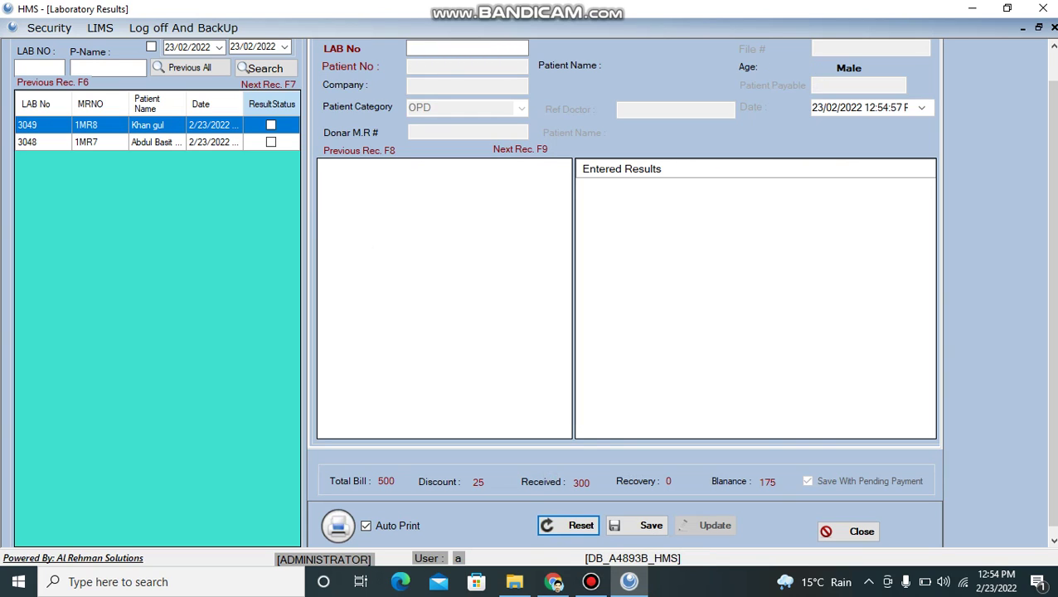
pyautogui.click(201, 104)
pyautogui.press('Return')
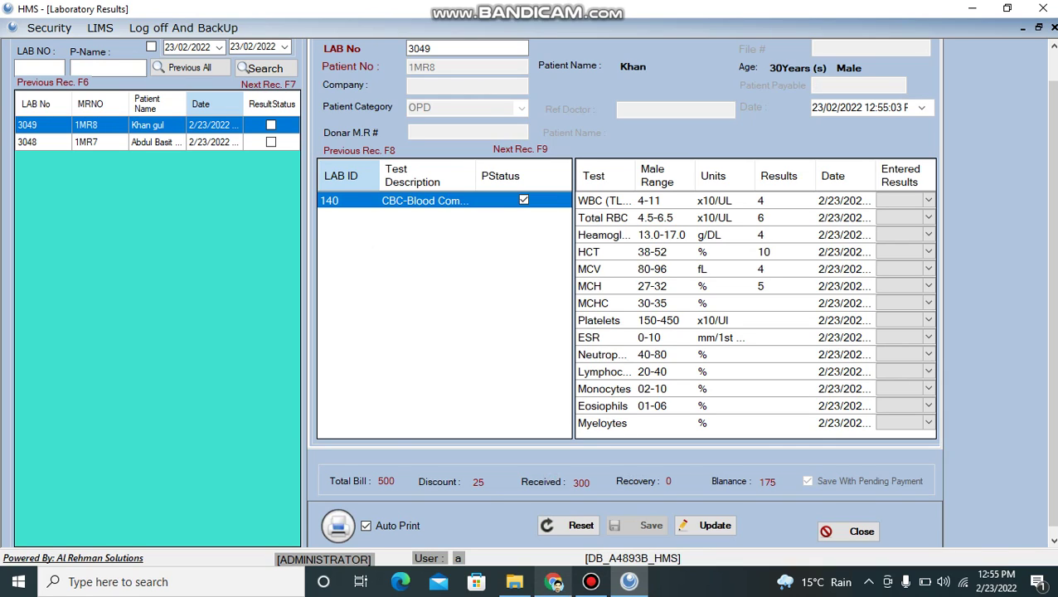
pyautogui.press('Tab')
pyautogui.press('Tab')
pyautogui.press('Tab')
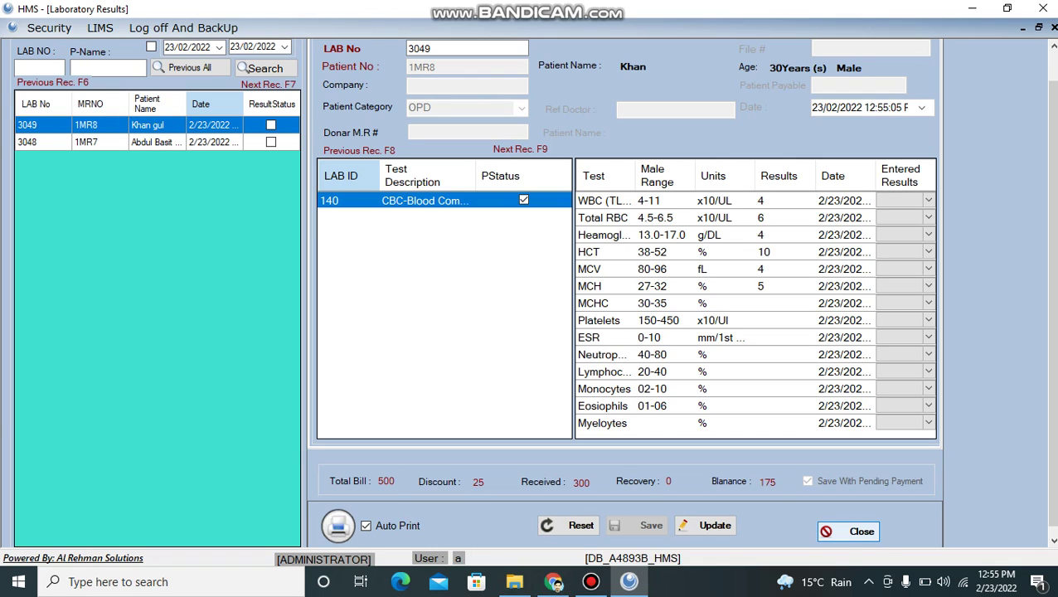
pyautogui.press('Tab')
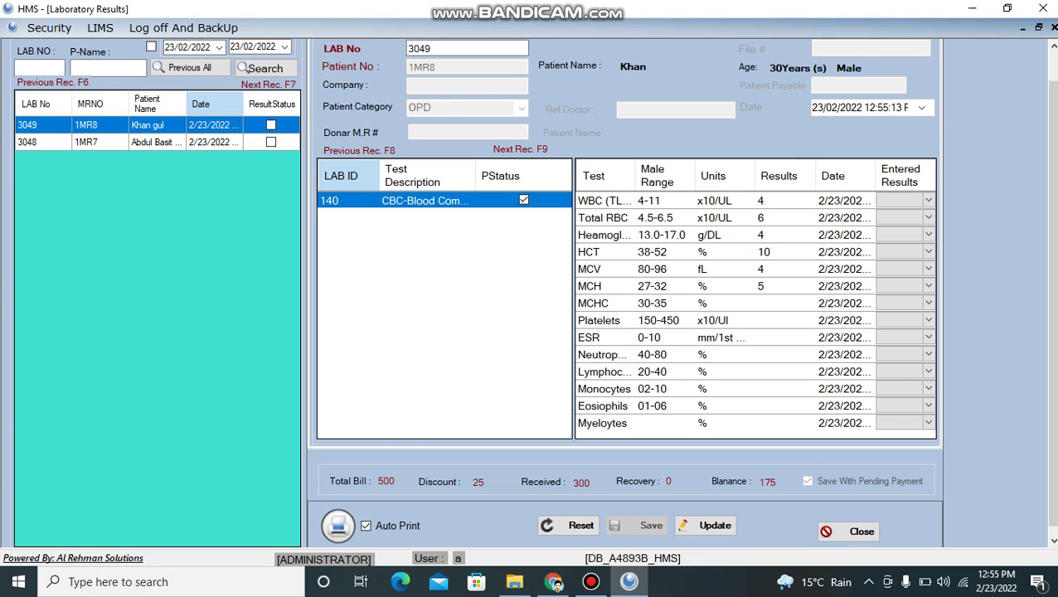
pyautogui.press('Tab')
pyautogui.press('Return')
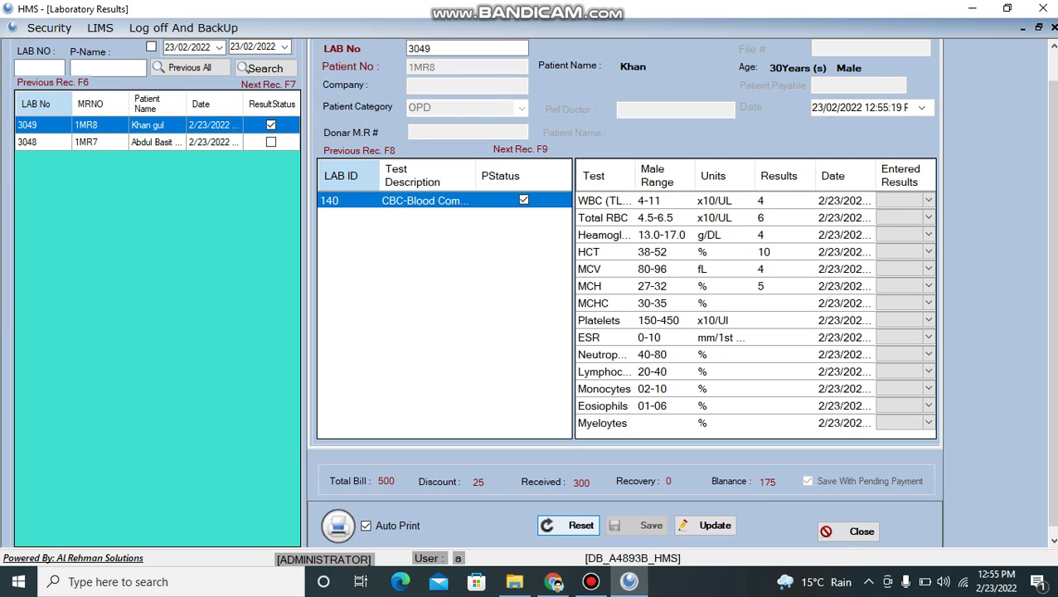
# - Open lab 3049's haematology report and check the WBC, RBC, Heamoglobin, HCT and MCH results
pyautogui.click(558, 585)
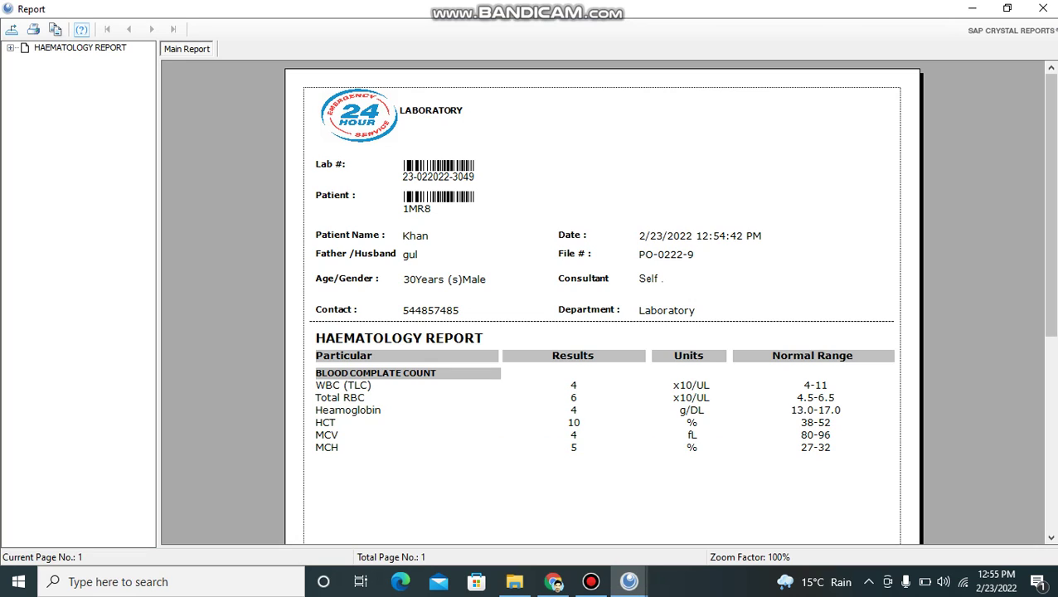
pyautogui.click(573, 385)
pyautogui.click(573, 397)
pyautogui.click(574, 410)
pyautogui.click(573, 422)
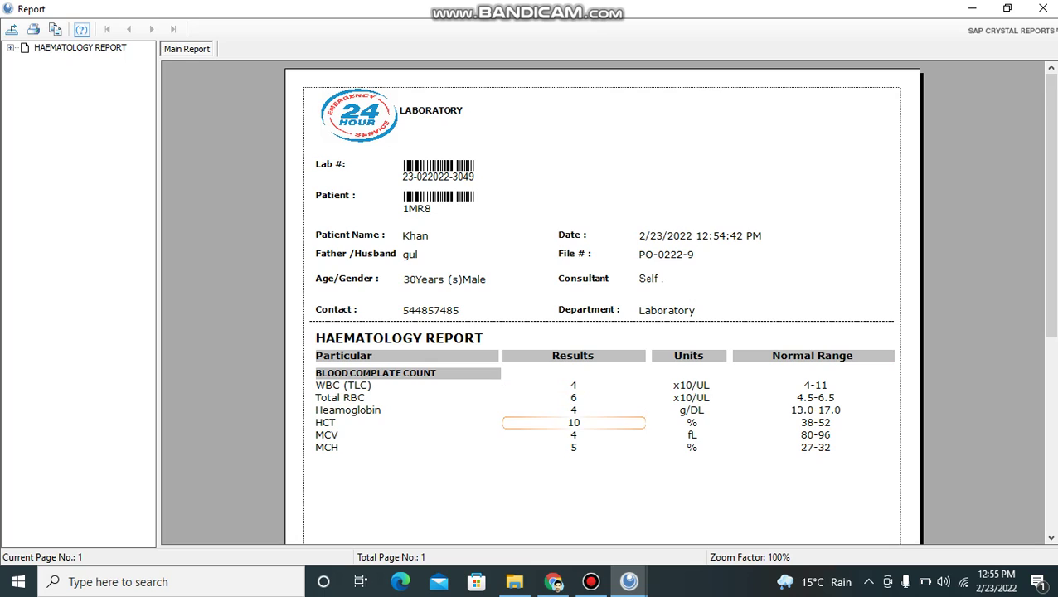
pyautogui.click(573, 447)
# - Check the result units on the report, such as g/DL, x10/UL and fL
pyautogui.click(692, 410)
pyautogui.click(692, 447)
pyautogui.click(692, 385)
pyautogui.click(692, 422)
pyautogui.click(692, 434)
pyautogui.click(692, 447)
# - Check normal ranges WBC 4-11, RBC 4.5-6.5, MCV 80-96, MCH 27-32, then return to the header
pyautogui.click(817, 385)
pyautogui.click(816, 397)
pyautogui.click(816, 434)
pyautogui.click(816, 447)
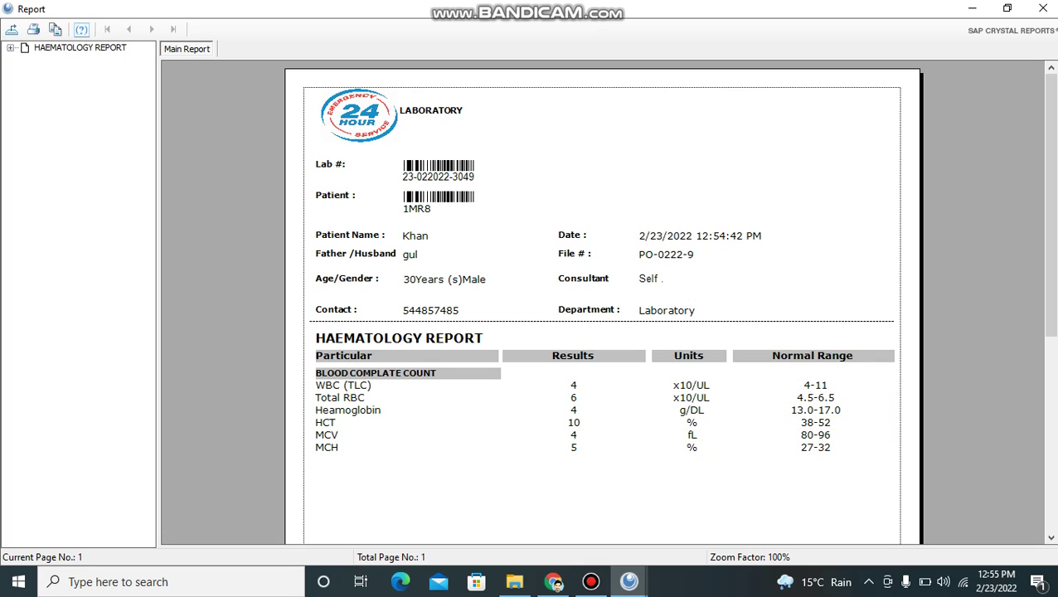
pyautogui.click(816, 434)
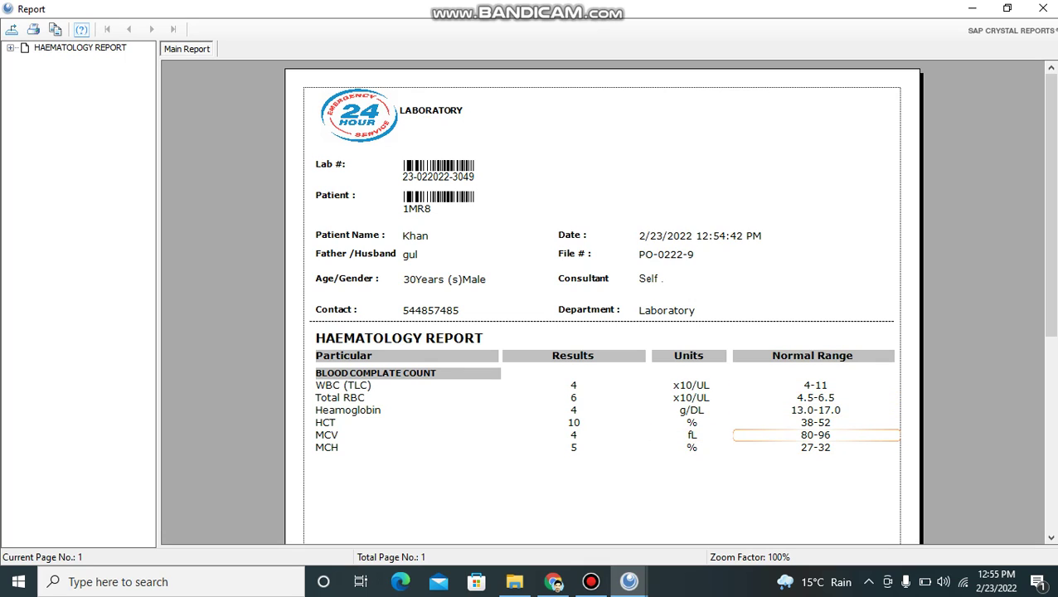
pyautogui.click(690, 385)
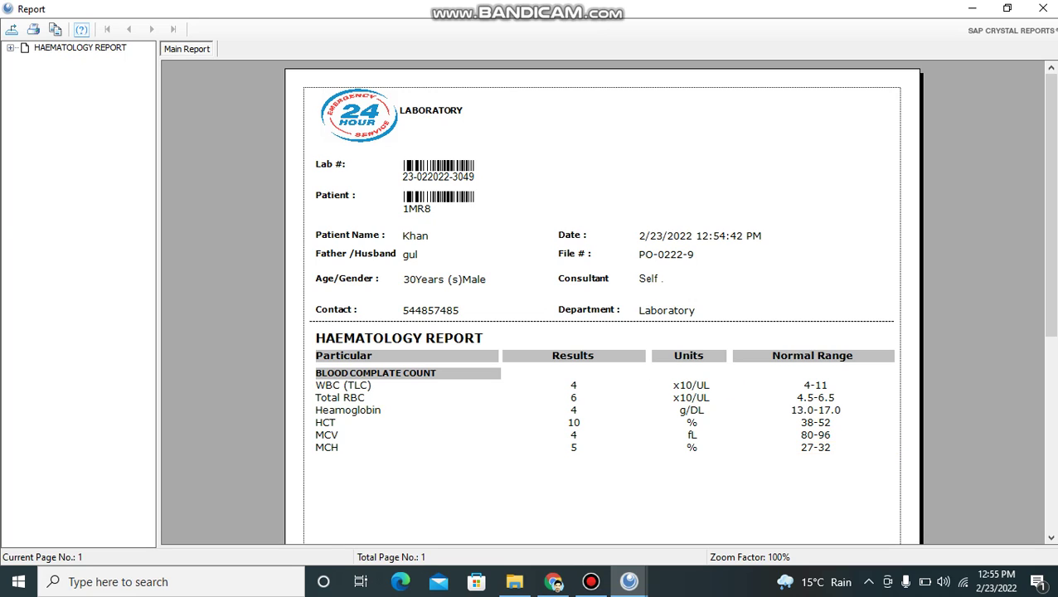
pyautogui.moveTo(1048, 205)
pyautogui.mouseDown()
pyautogui.moveTo(1048, 400)
pyautogui.moveTo(1048, 203)
pyautogui.mouseUp()
pyautogui.click(448, 177)
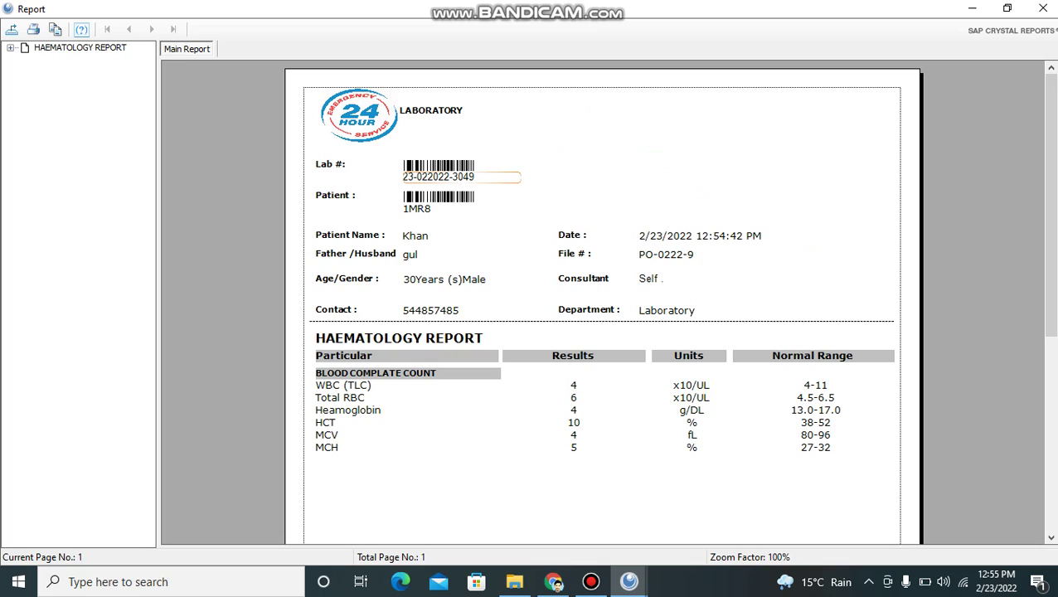